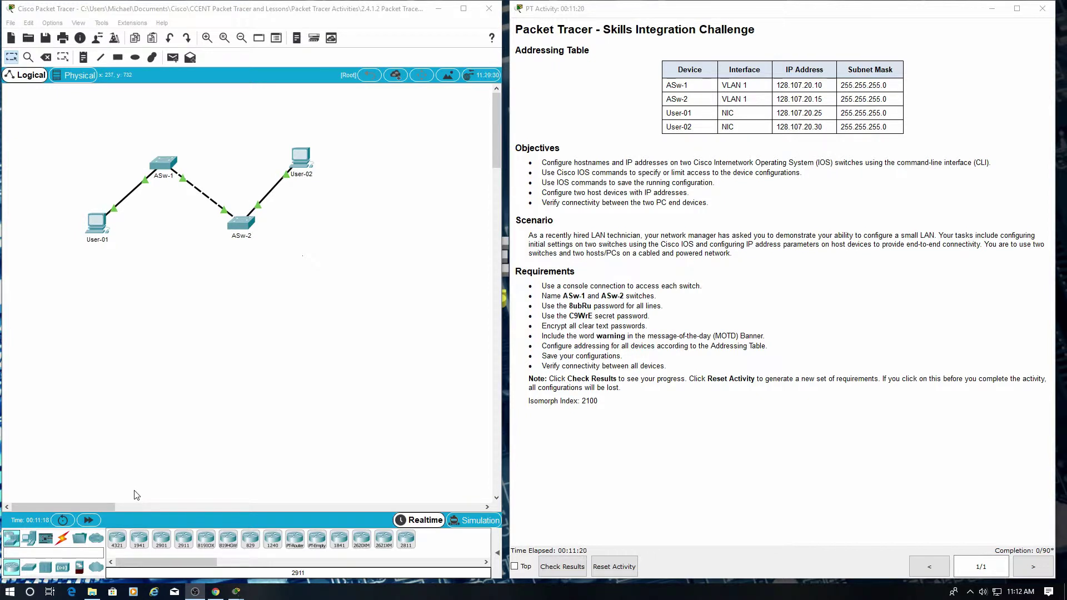
Run a console cable from User-01's RS 232 port to ASw-1's console port.
click(63, 539)
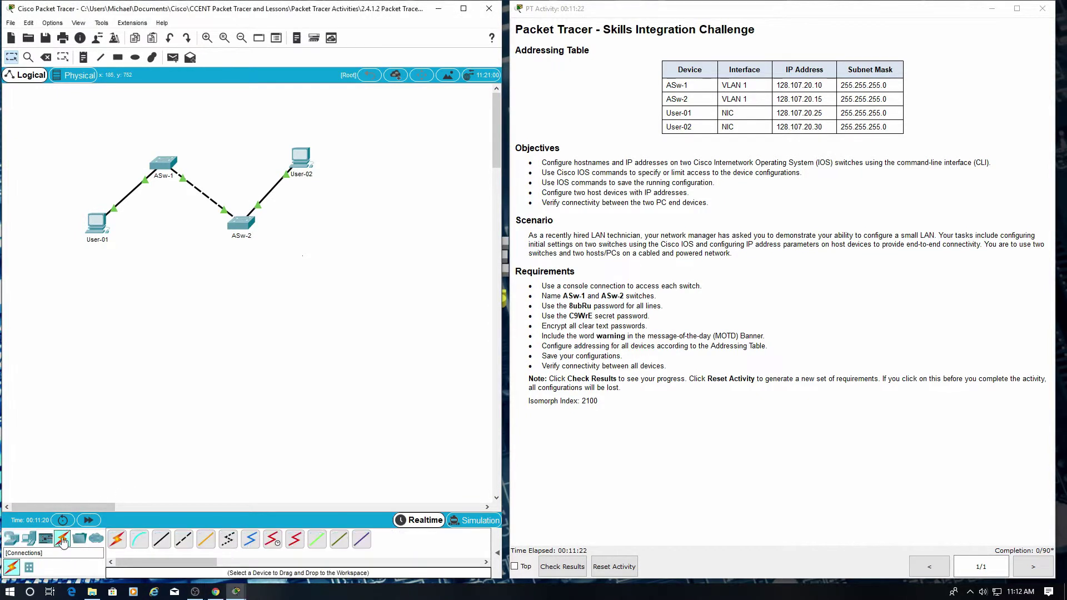
click(139, 540)
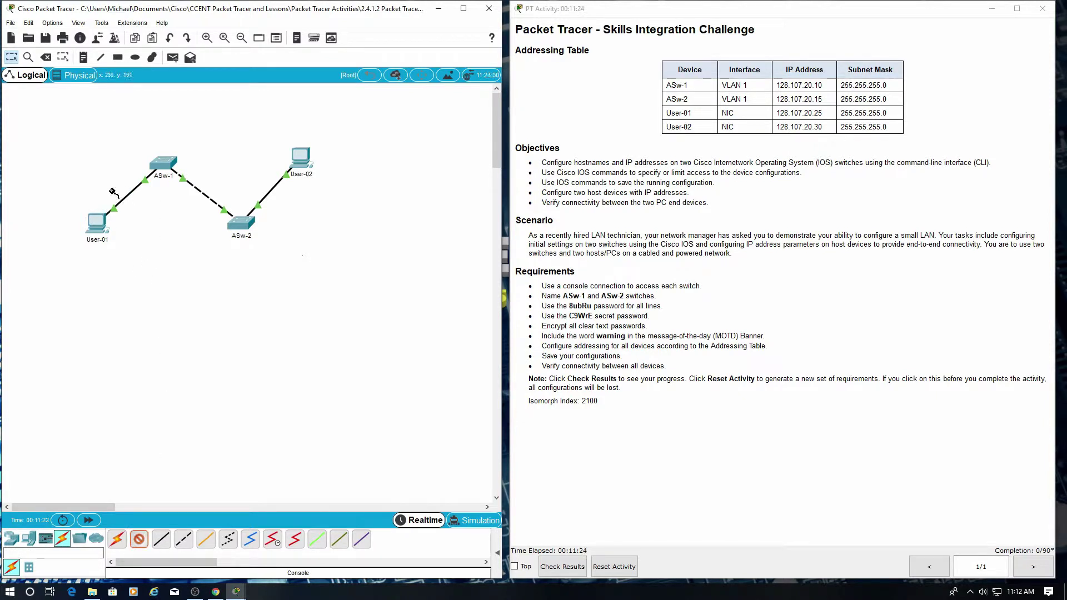
click(93, 223)
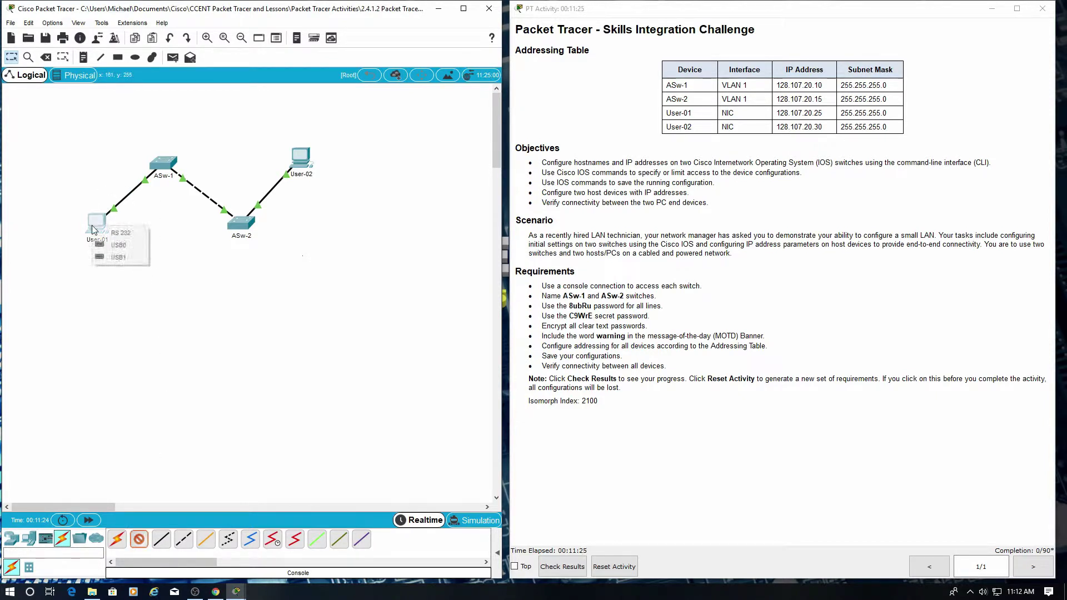
click(119, 234)
click(161, 169)
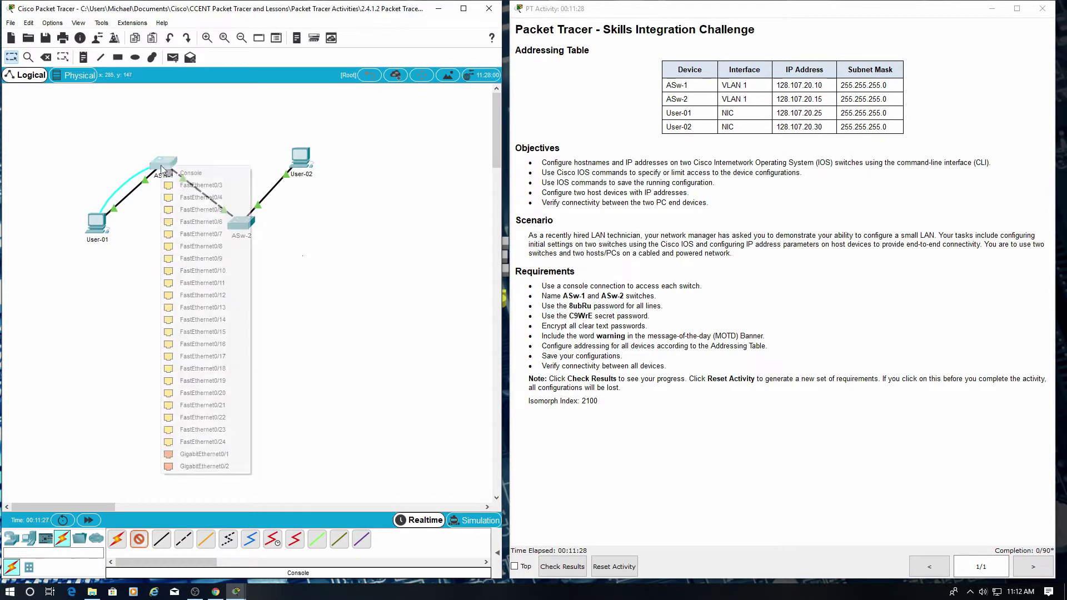
click(187, 172)
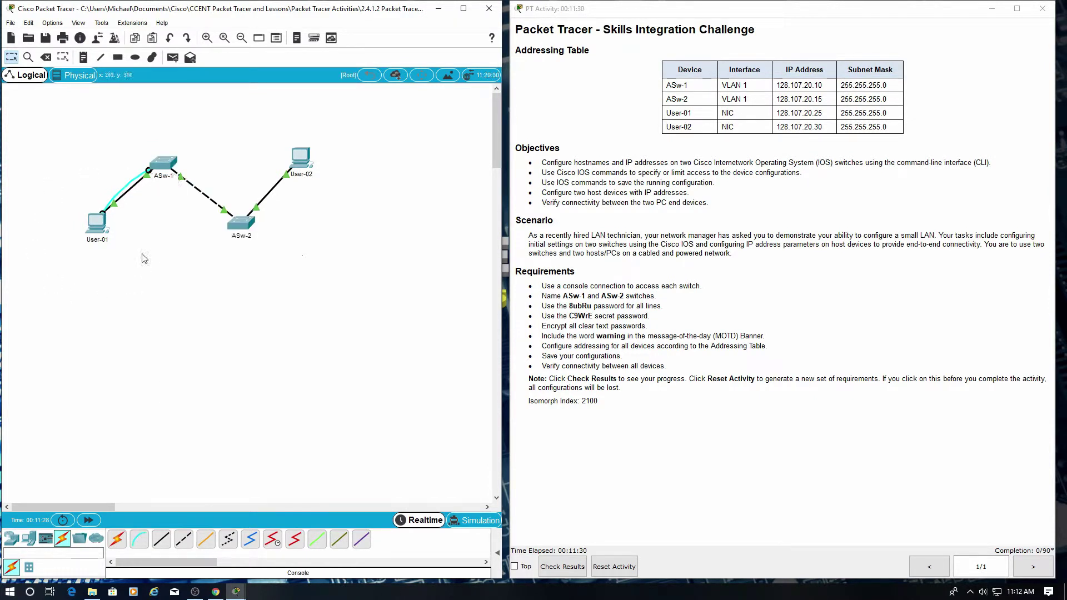
Open User-01's Desktop Terminal with the default 9600 baud settings.
click(98, 221)
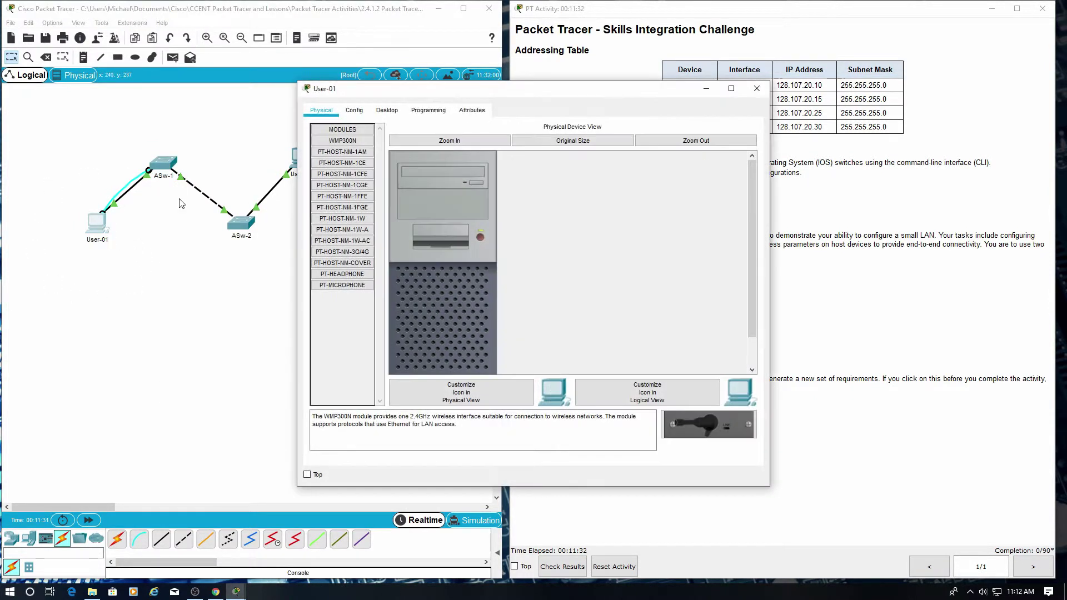
drag(431, 97, 159, 106)
click(114, 119)
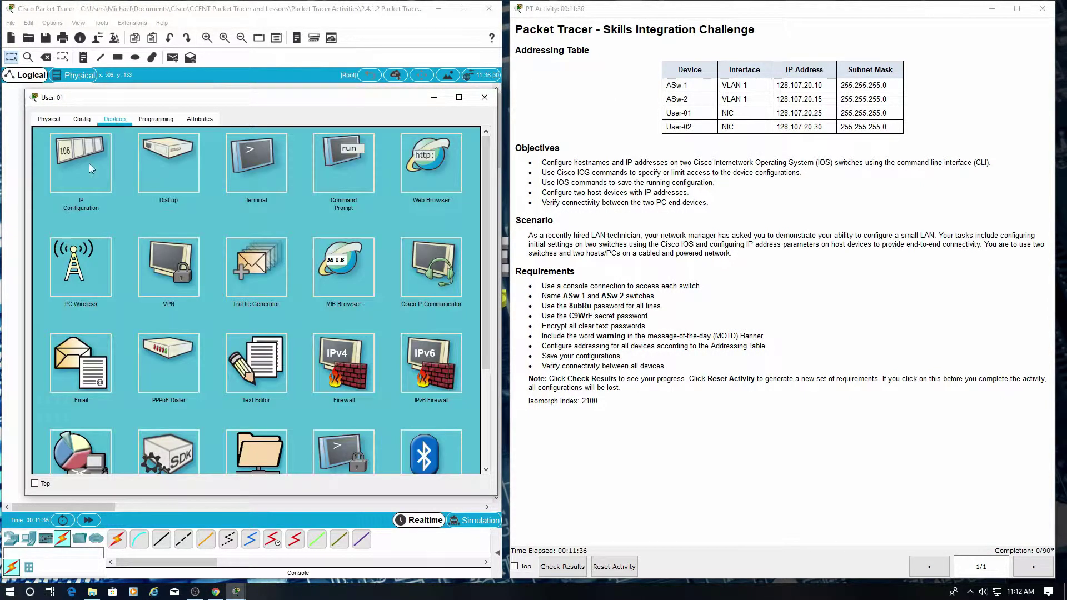
click(251, 155)
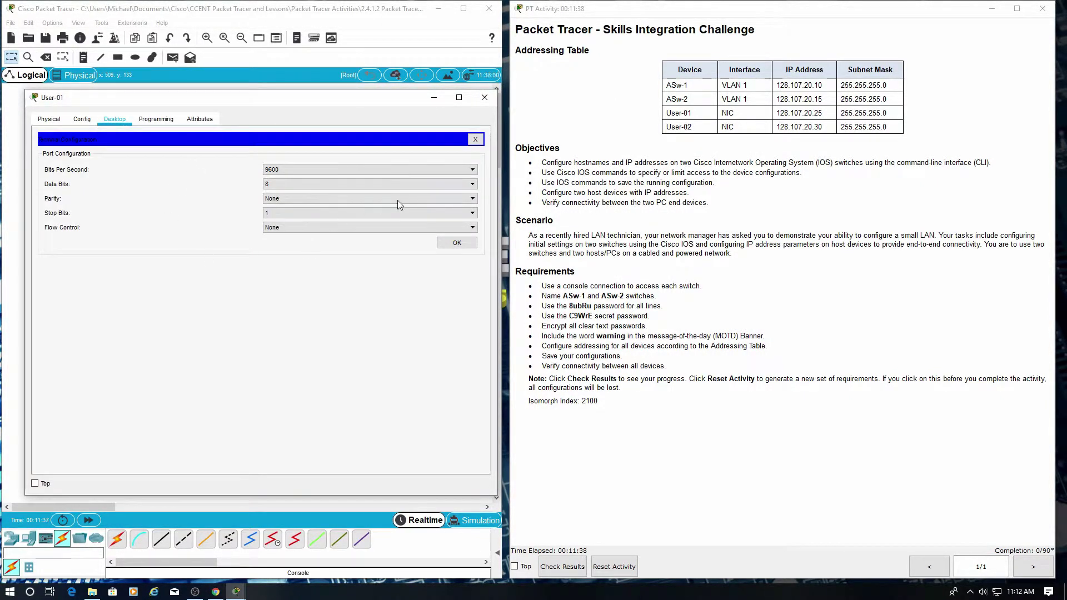
click(456, 244)
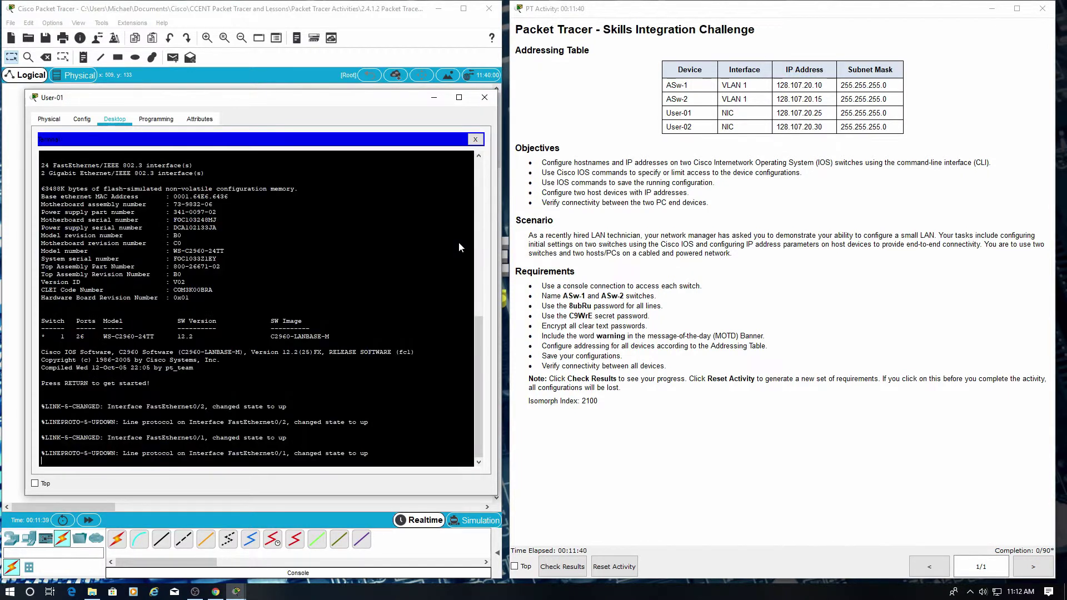
Enter privileged and global configuration mode and set the hostname to Asw-1.
key(Return)
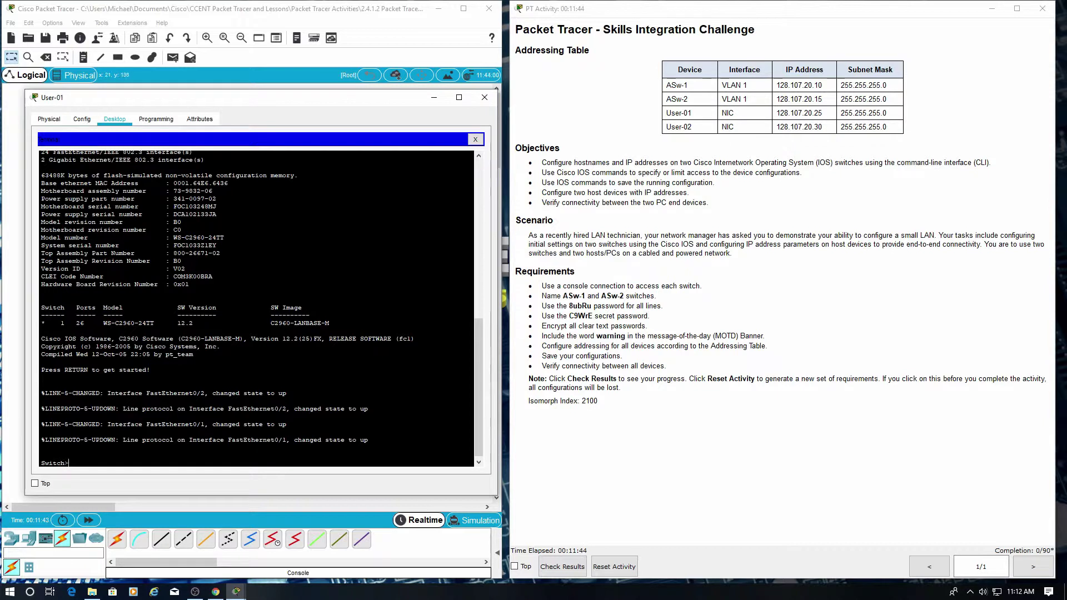
mouse_move(225, 98)
mouse_down()
mouse_move(222, 189)
mouse_move(219, 98)
mouse_up()
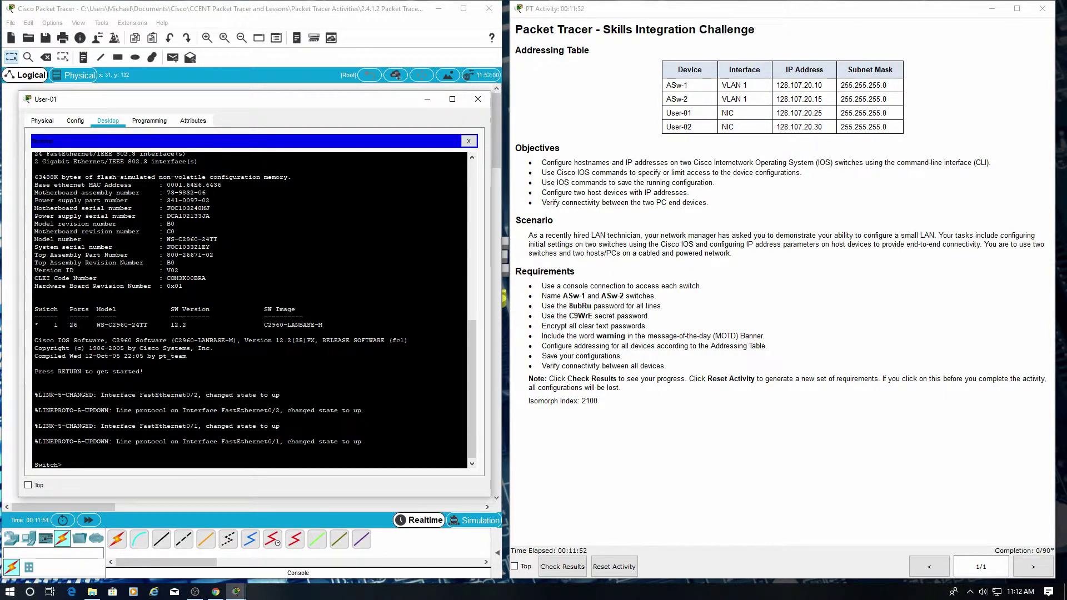
text(en)
key(Return)
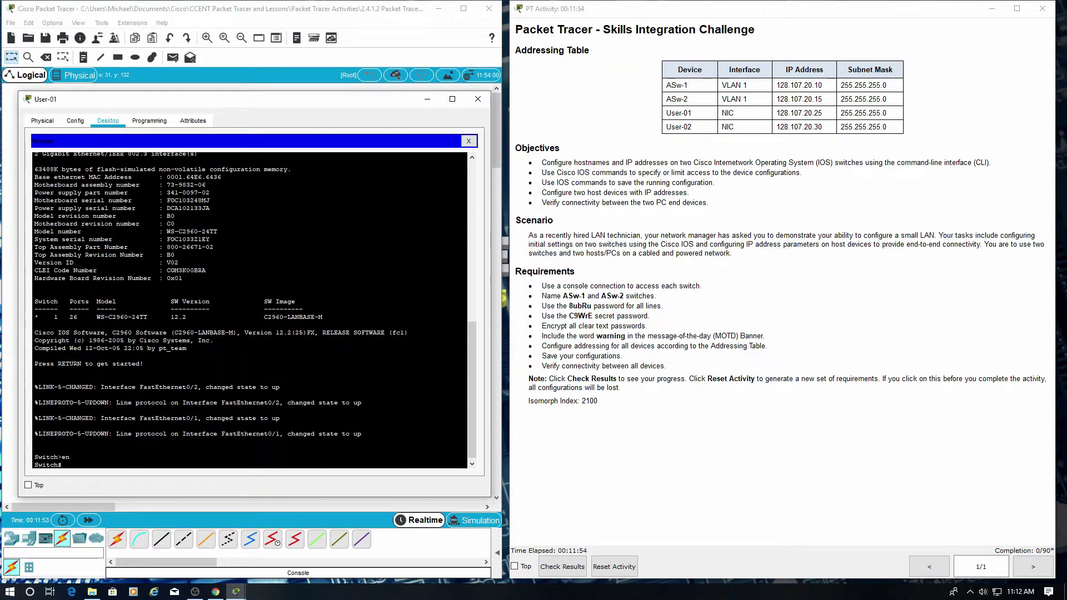
text(config t)
key(Return)
text(host)
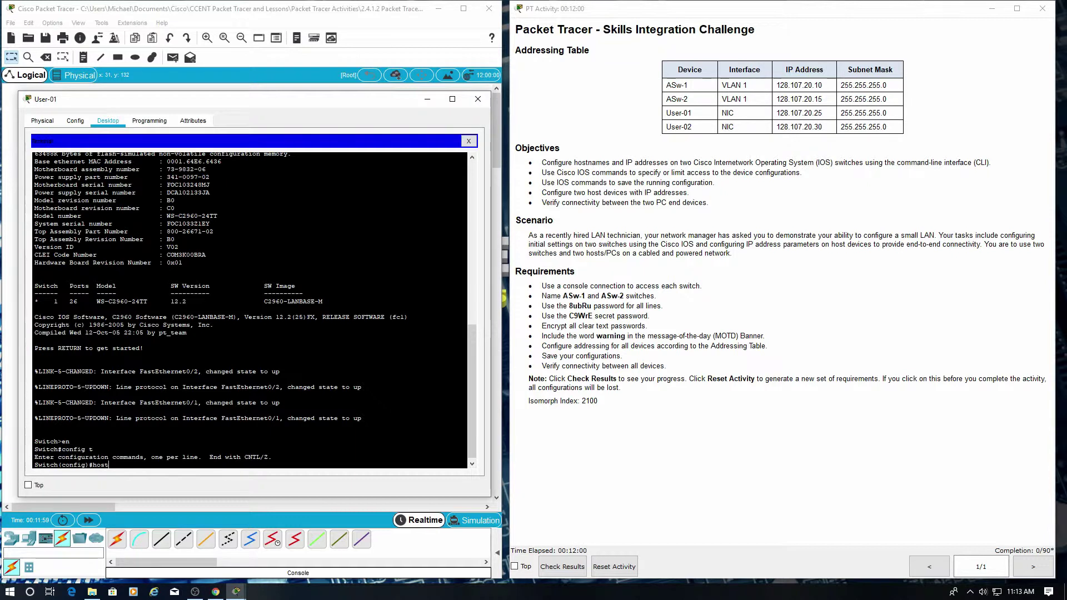
text(name A)
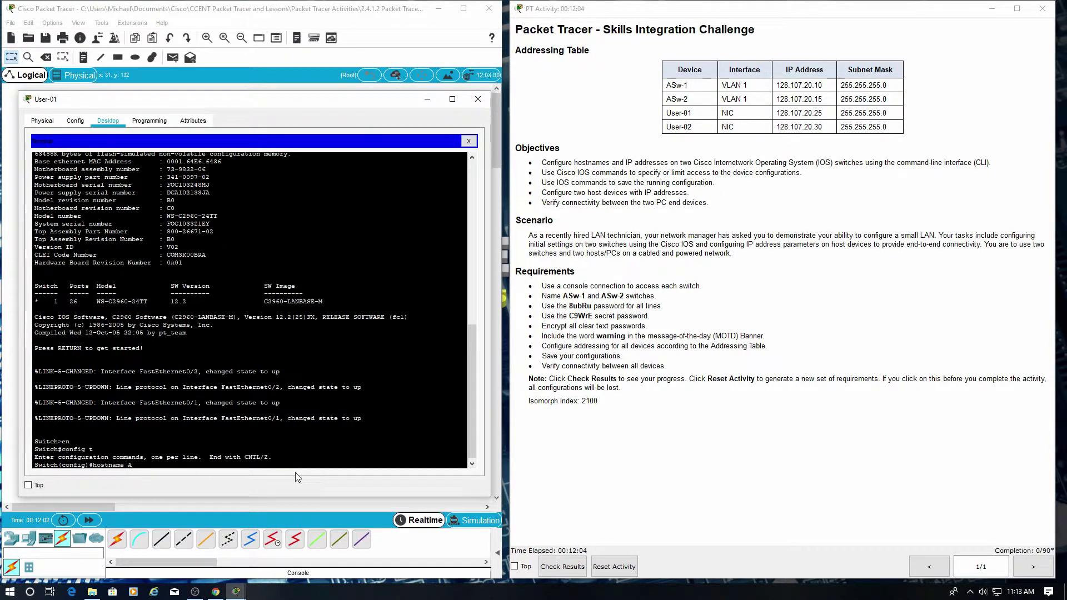
text(sw)
text(-1)
key(Return)
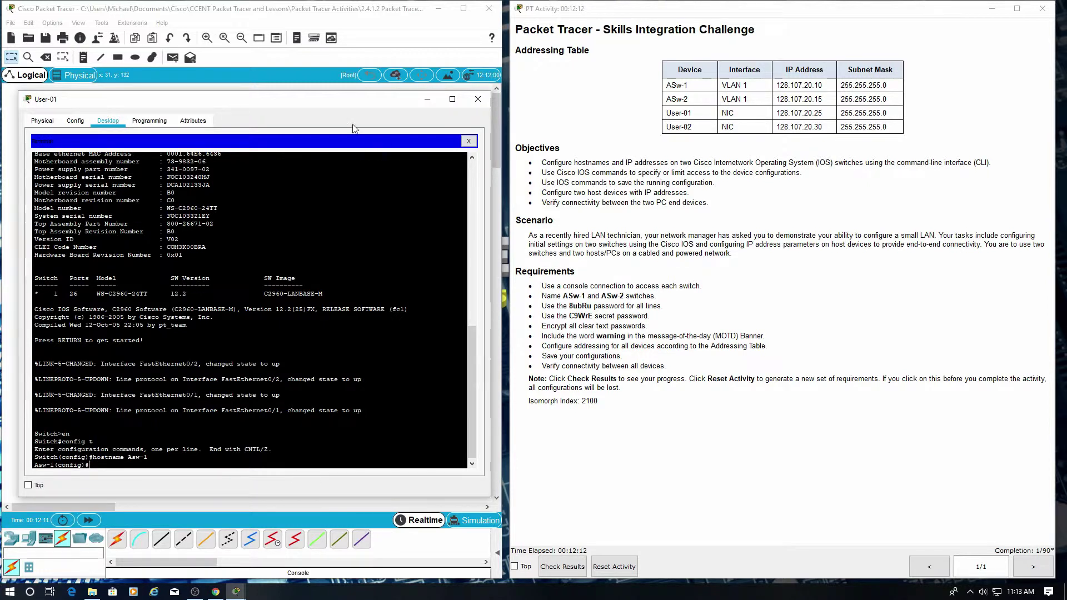
mouse_move(279, 105)
mouse_down()
mouse_move(279, 135)
mouse_move(279, 113)
mouse_up()
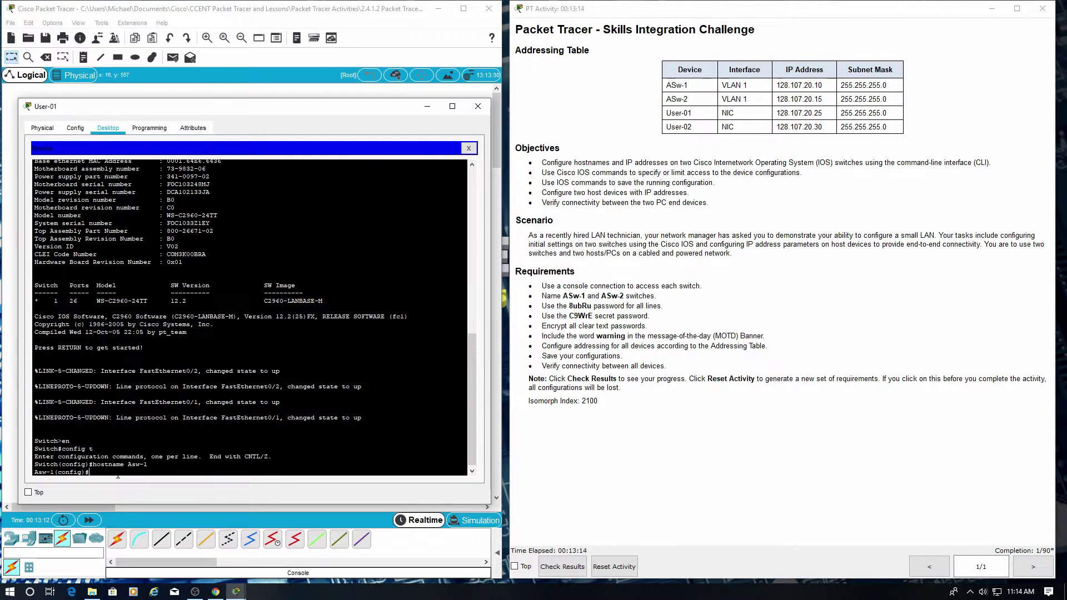
text(line console 0)
Set the console line 0 password to the activity's line password and require login.
key(Return)
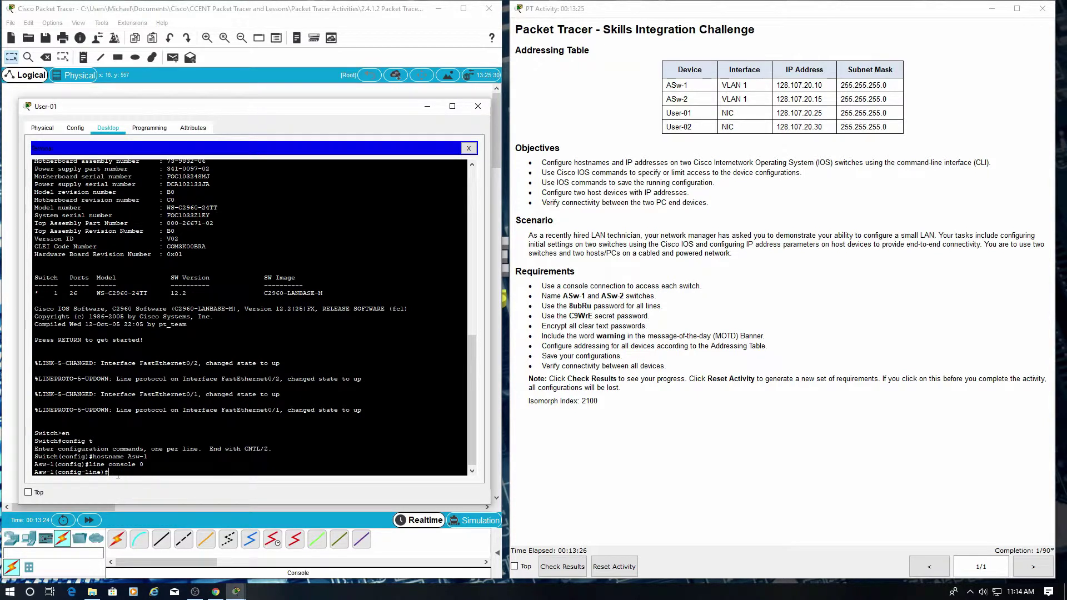
text(password 8ubRu)
key(Return)
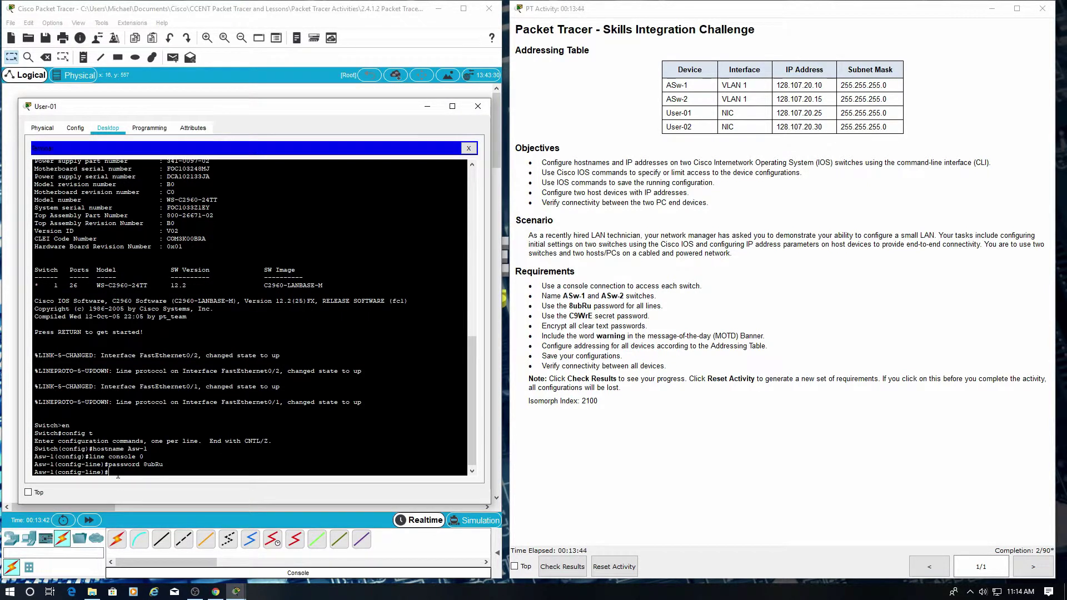
text(login)
key(Return)
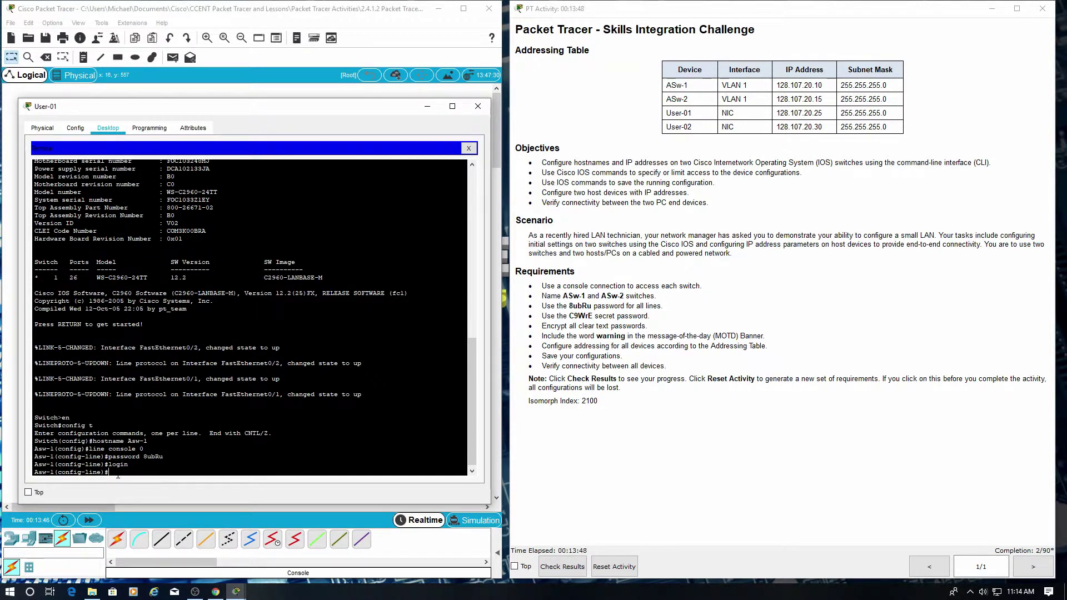
Give vty lines 0 15 the same line password with login, then exit to global configuration.
text(line vty 0 15)
key(Return)
text(password)
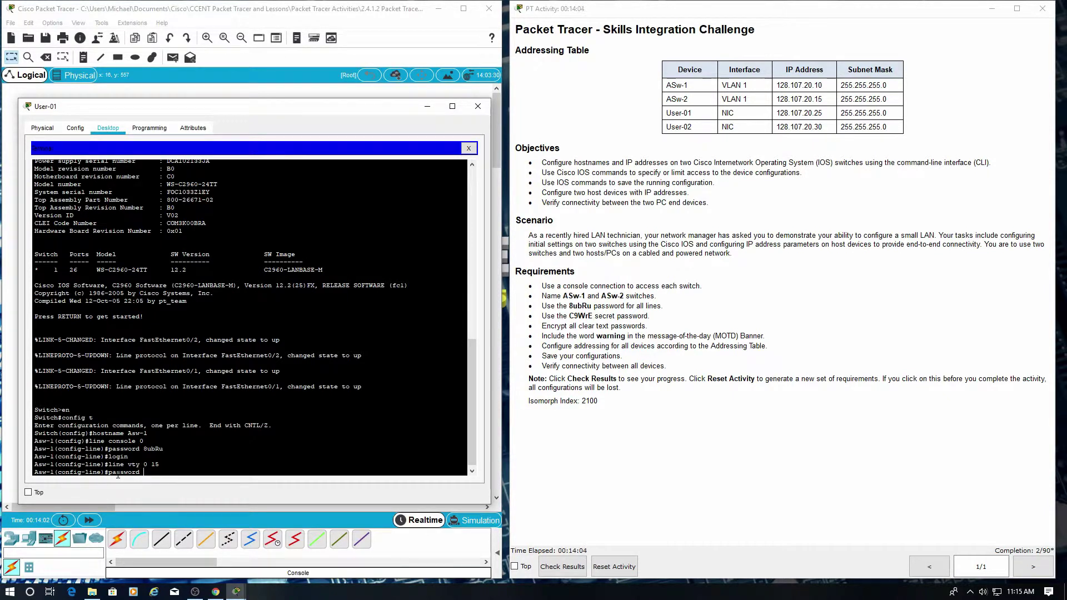
text( 8u)
text(br)
text(Ru)
key(Return)
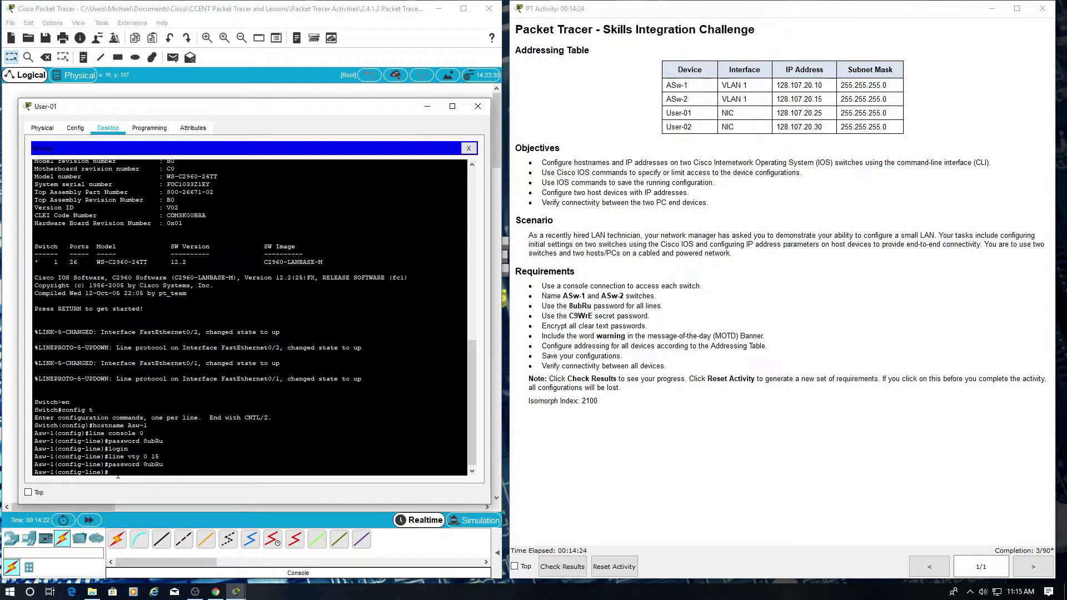
text(login)
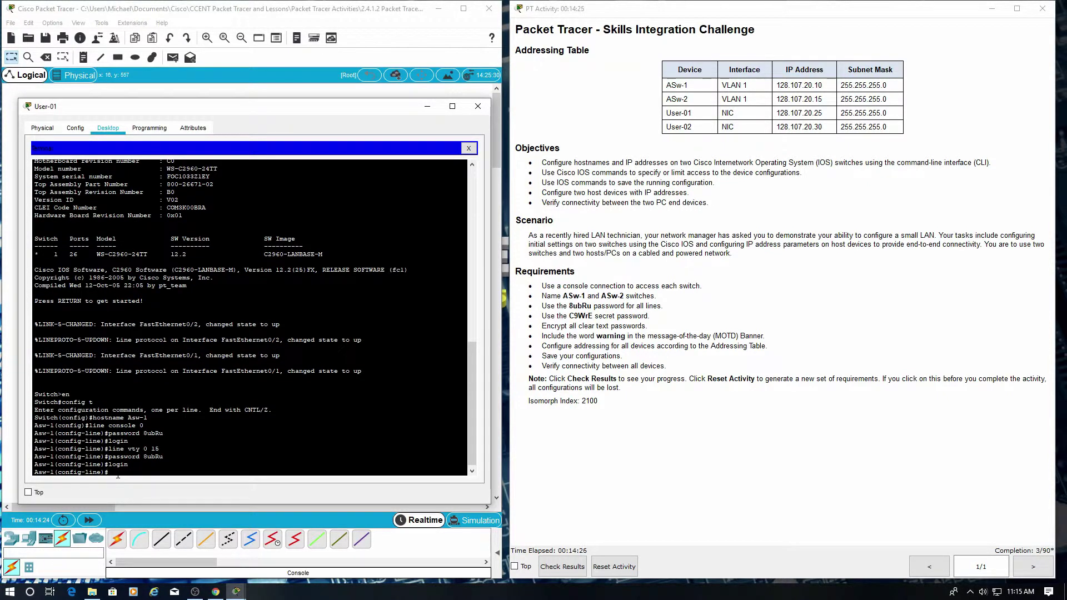
text(exit)
key(Return)
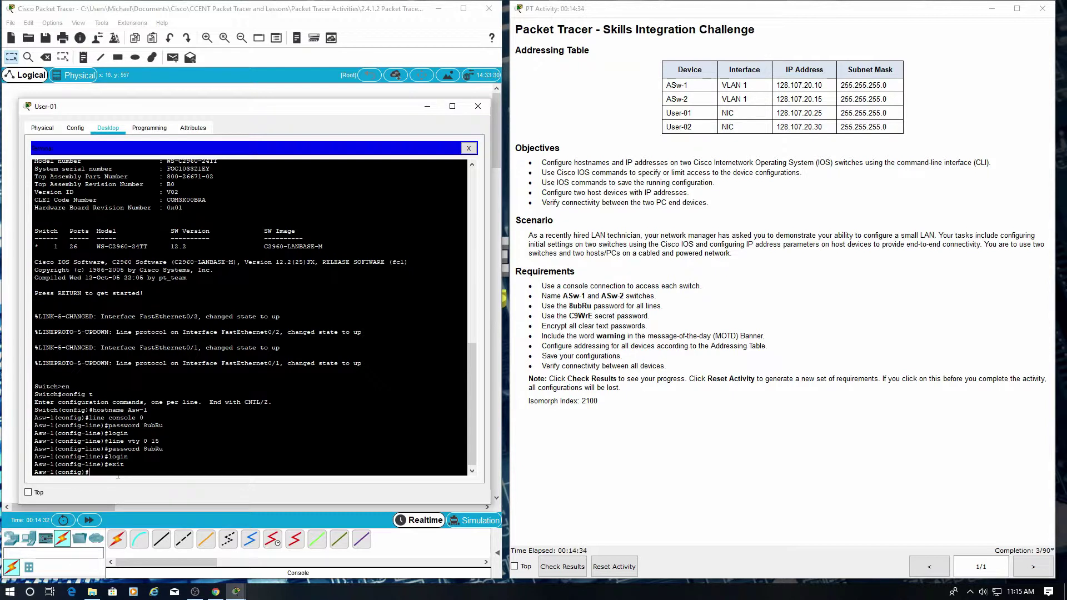
Set the enable secret to the required password and turn on service password-encryption.
text(na)
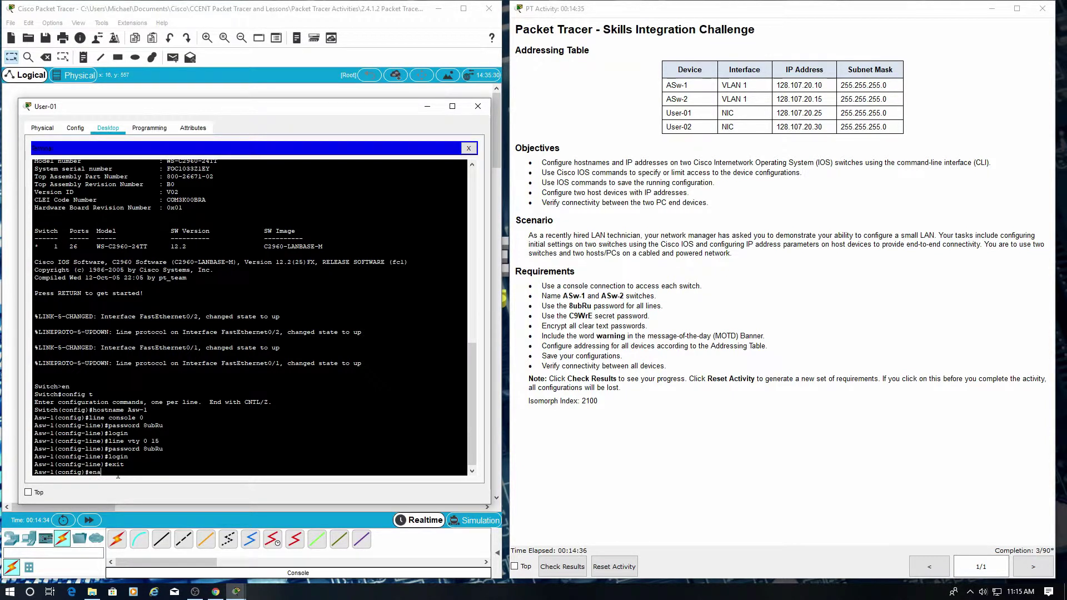
text(ble secret C9WrE)
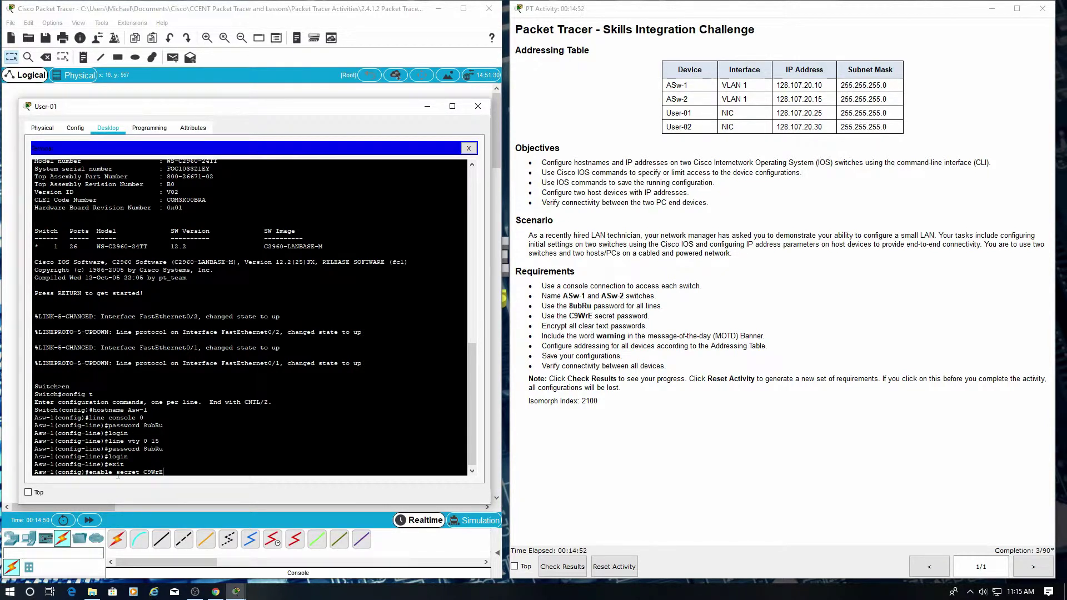
key(Return)
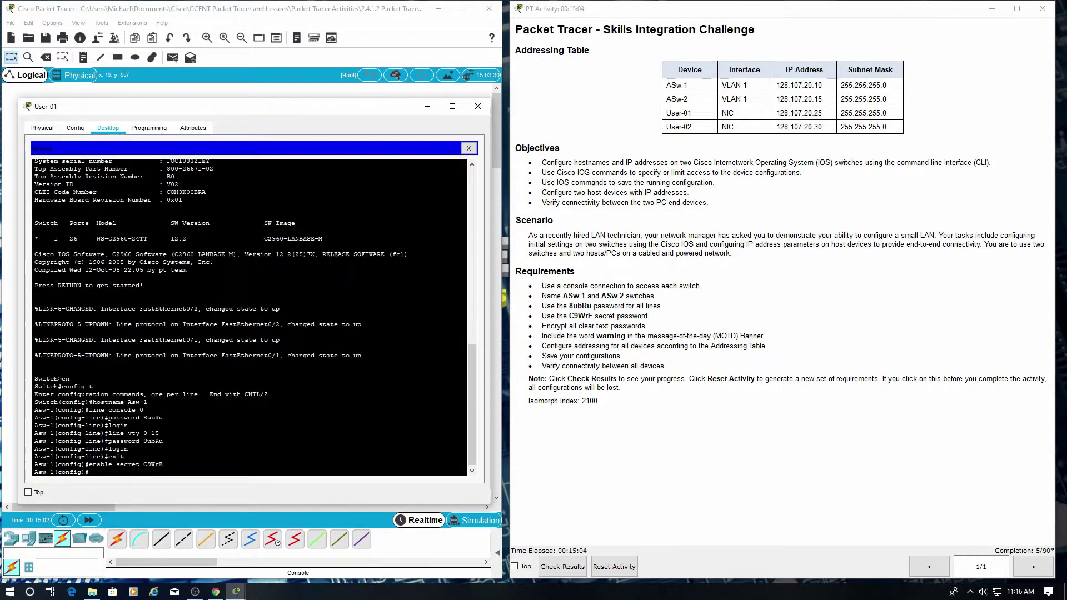
text(service password-encryption)
key(Return)
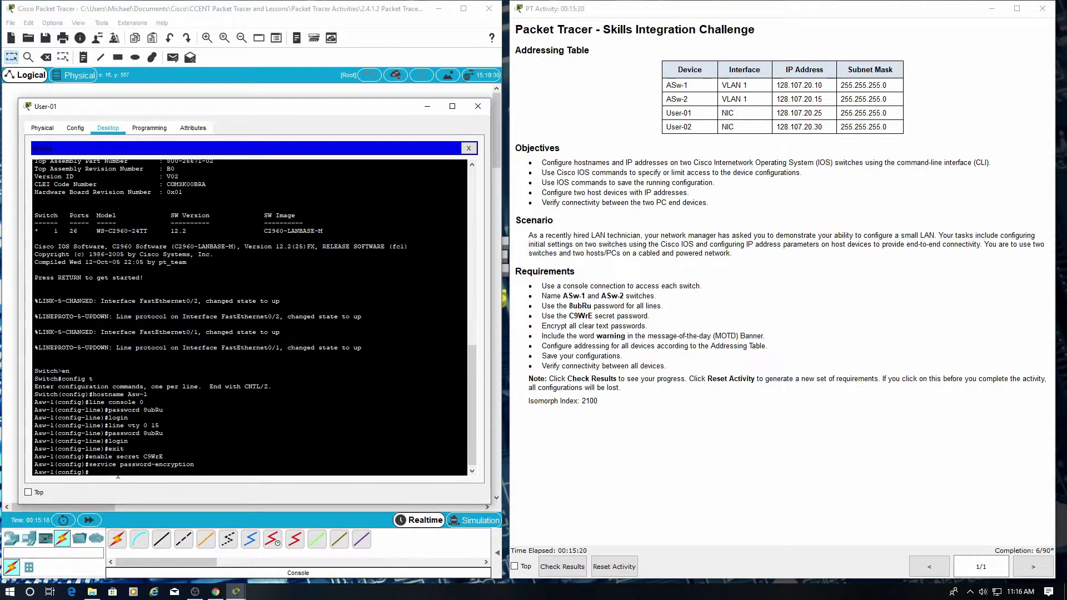
text(banner motd #warning)
Finish the banner motd #warning# message and start configuring interface vlan 1.
text(#)
key(Return)
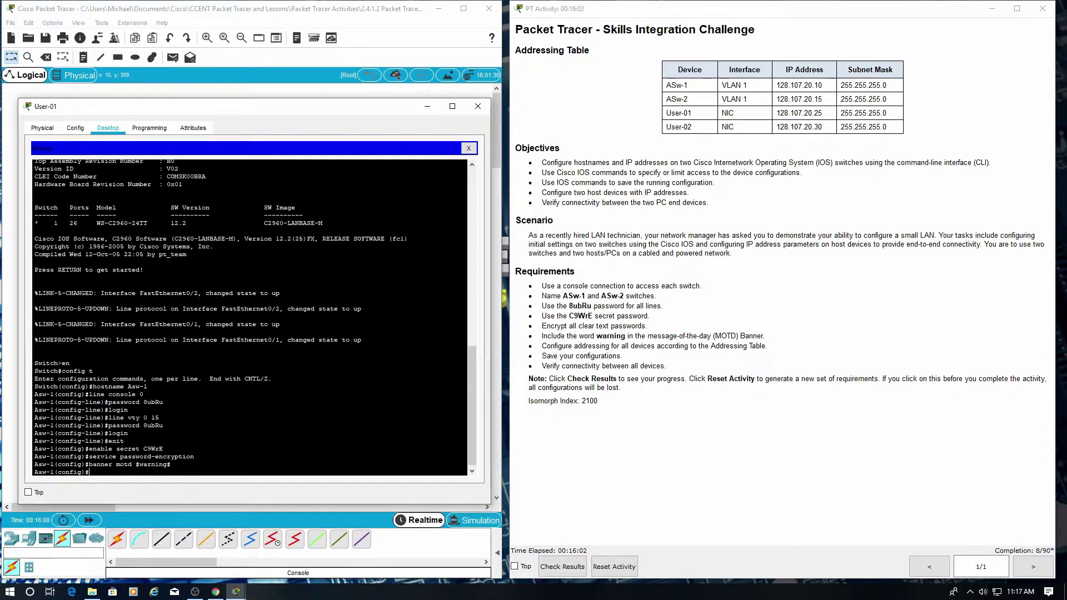
key(alt+Tab)
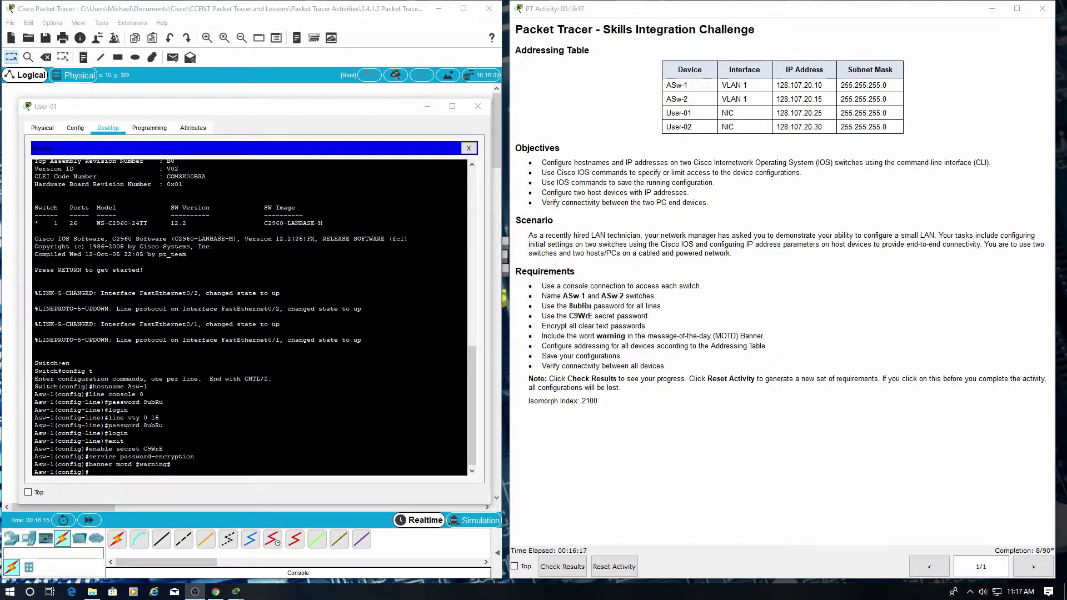
click(123, 474)
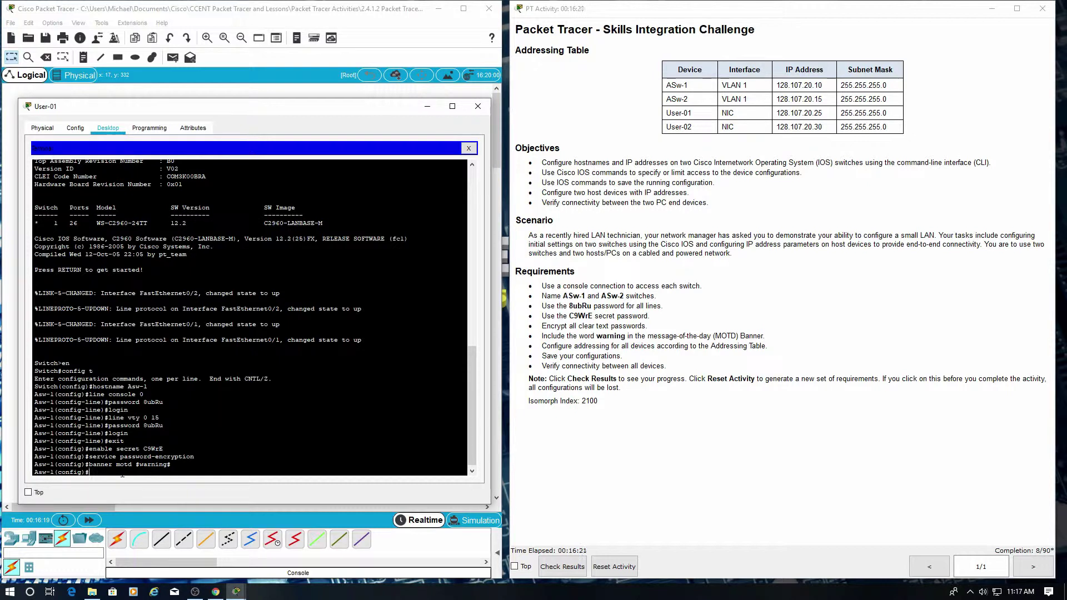
text(int vlan 1)
Assign VLAN 1 the IP 128.107.20.10 255.255.255.0 and bring it up with no shutdown.
key(Return)
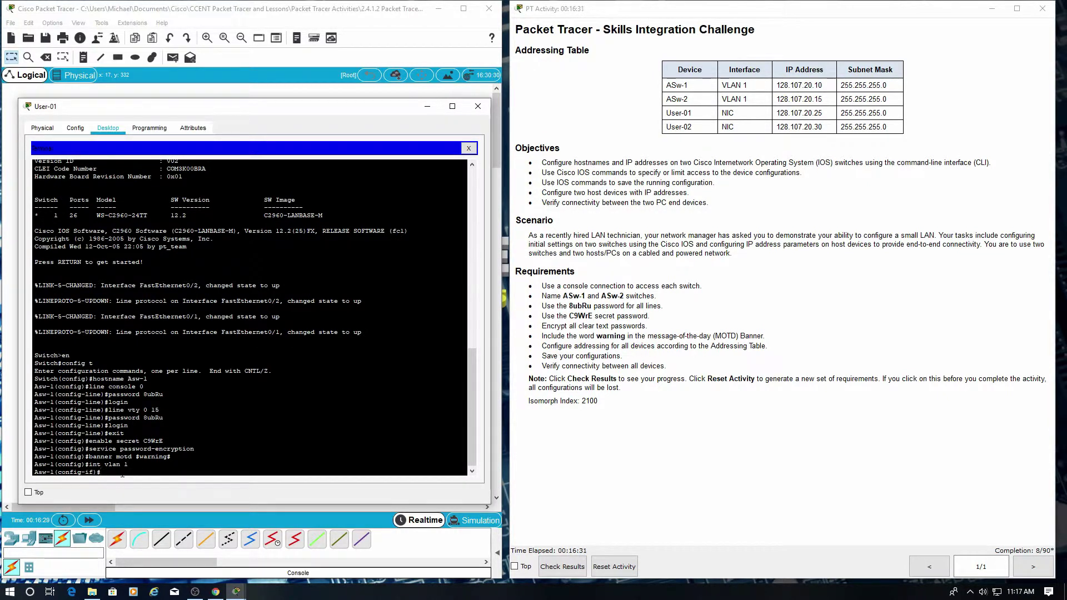
text(ip address 128.107.20.10 255.255.255.0)
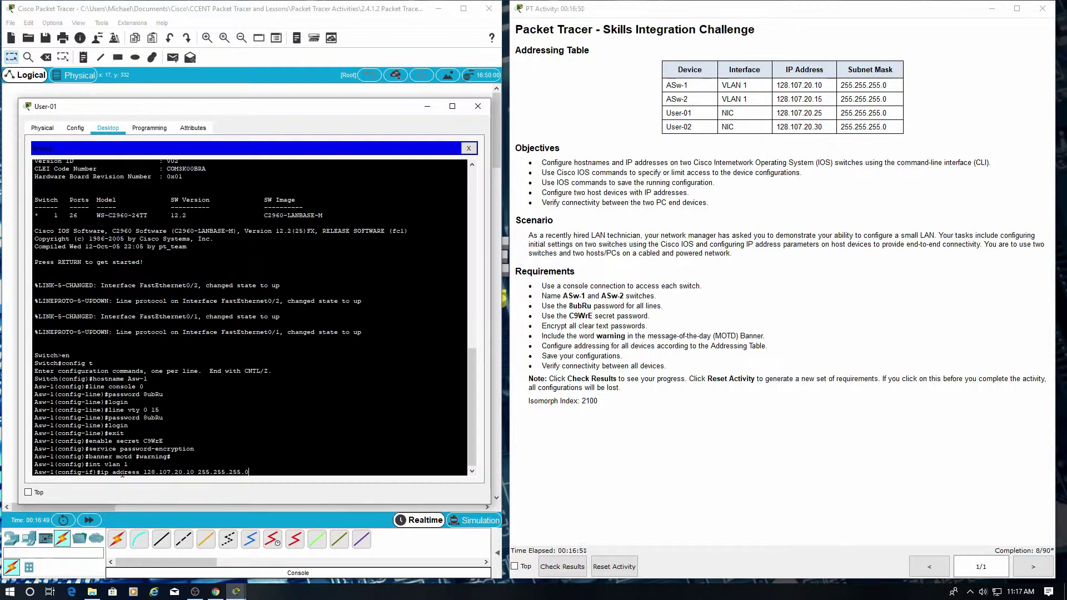
key(Return)
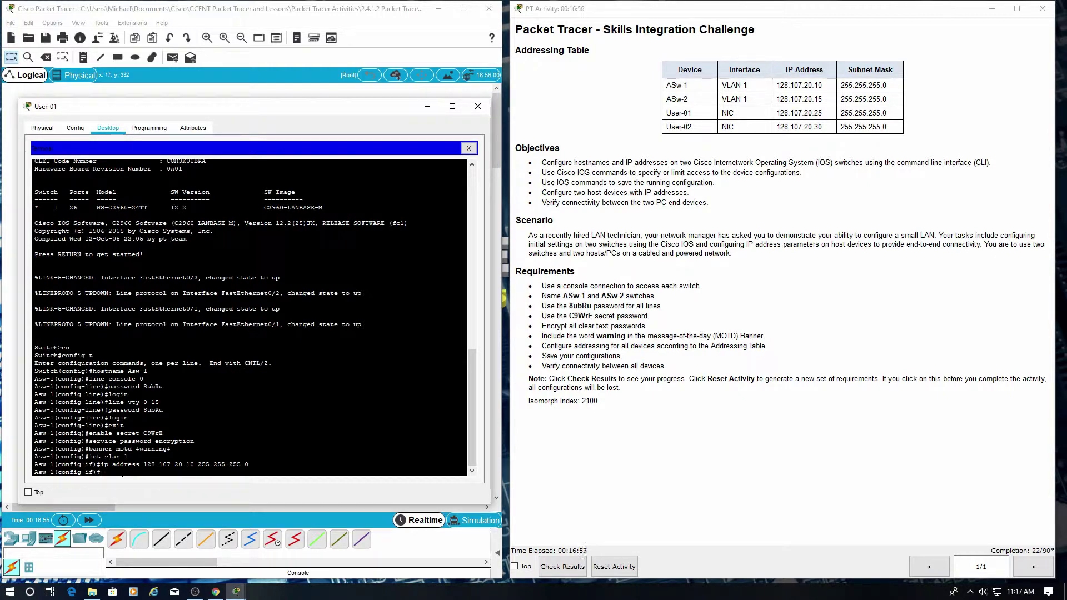
text(no shutdown)
key(Return)
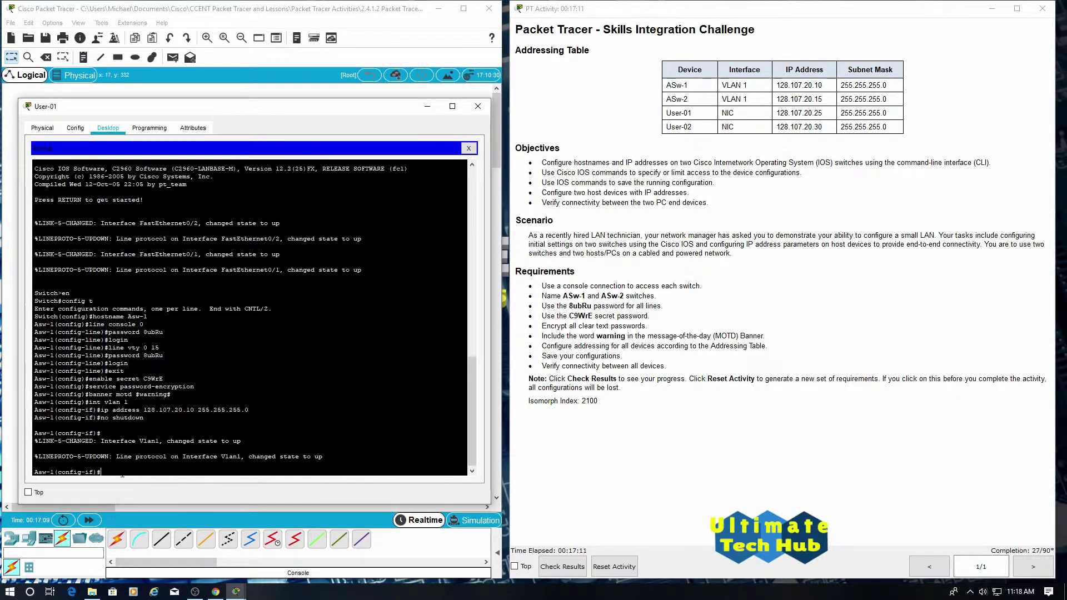
Exit twice back to the Asw-1# privileged prompt.
key(Return)
text(exit)
key(Return)
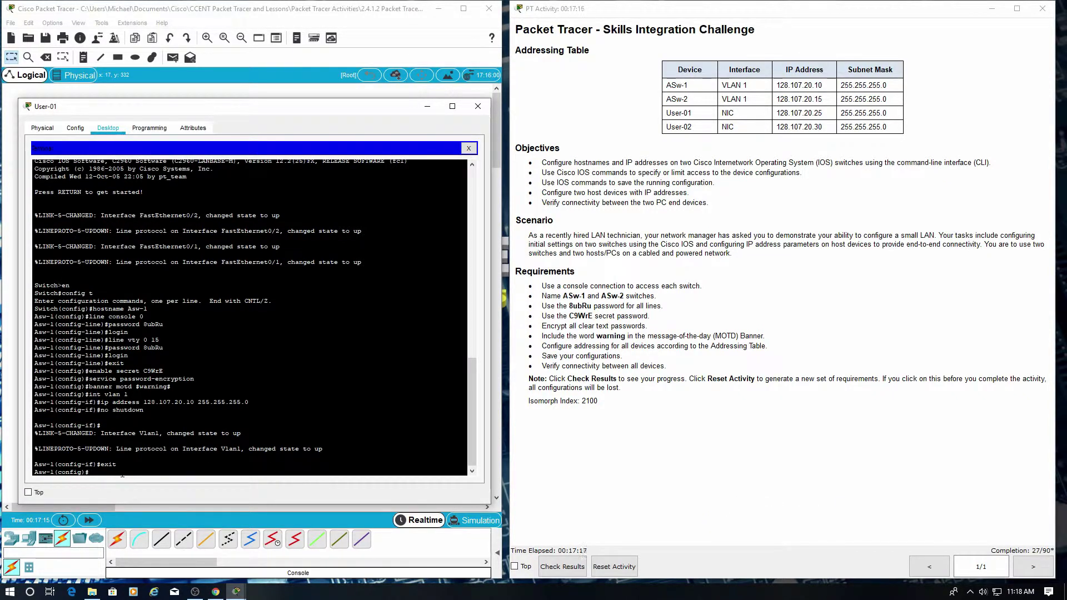
text(exi)
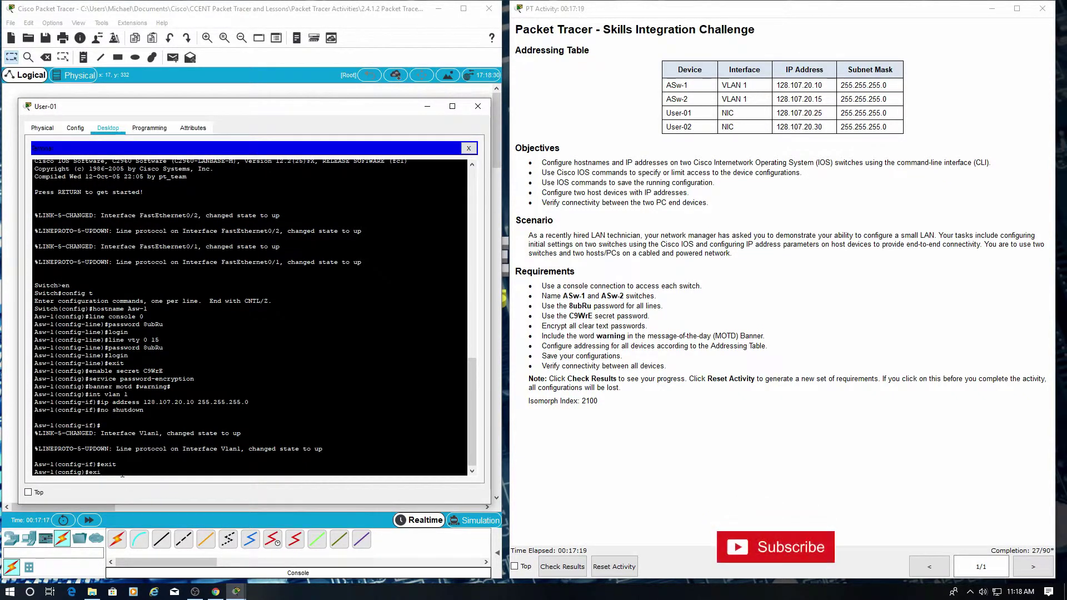
text(t)
key(Return)
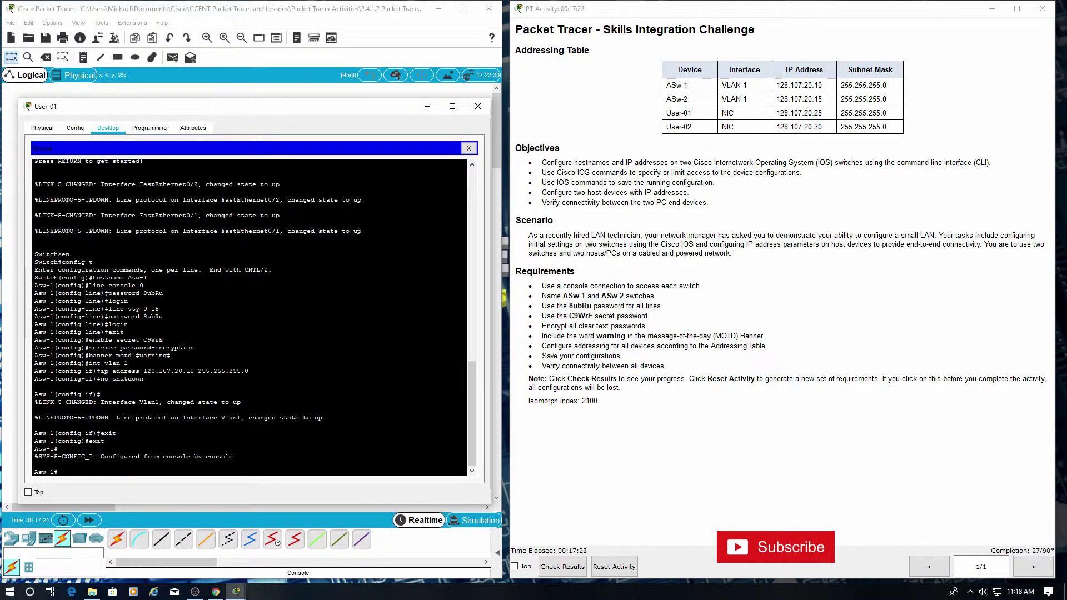
key(alt+Tab)
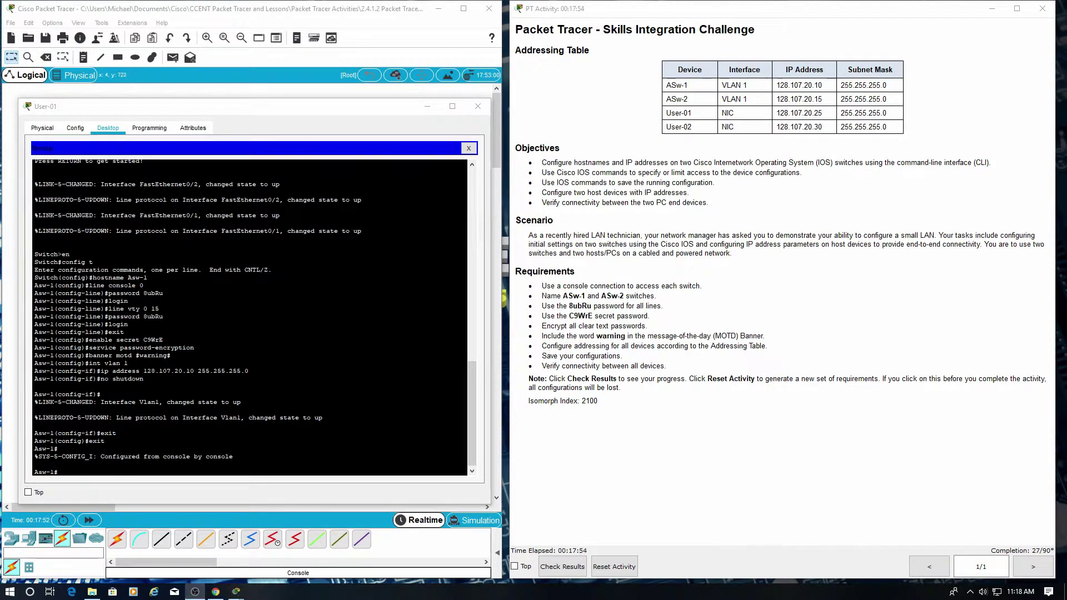
click(86, 474)
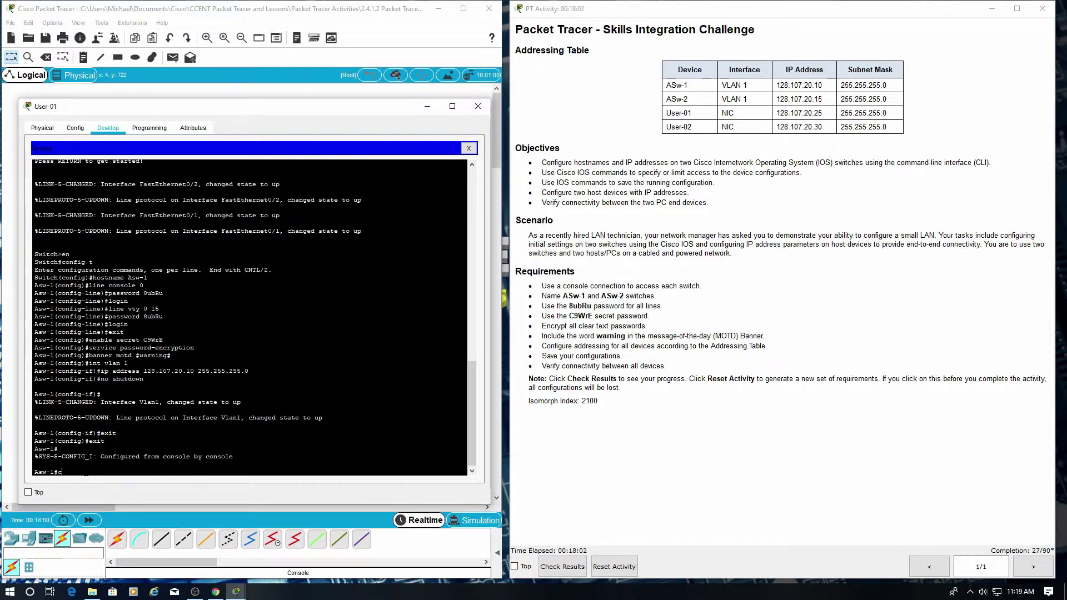
Save Asw-1's running config with copy run start, retrying after a mistyped first attempt.
text(opy rub start)
key(Return)
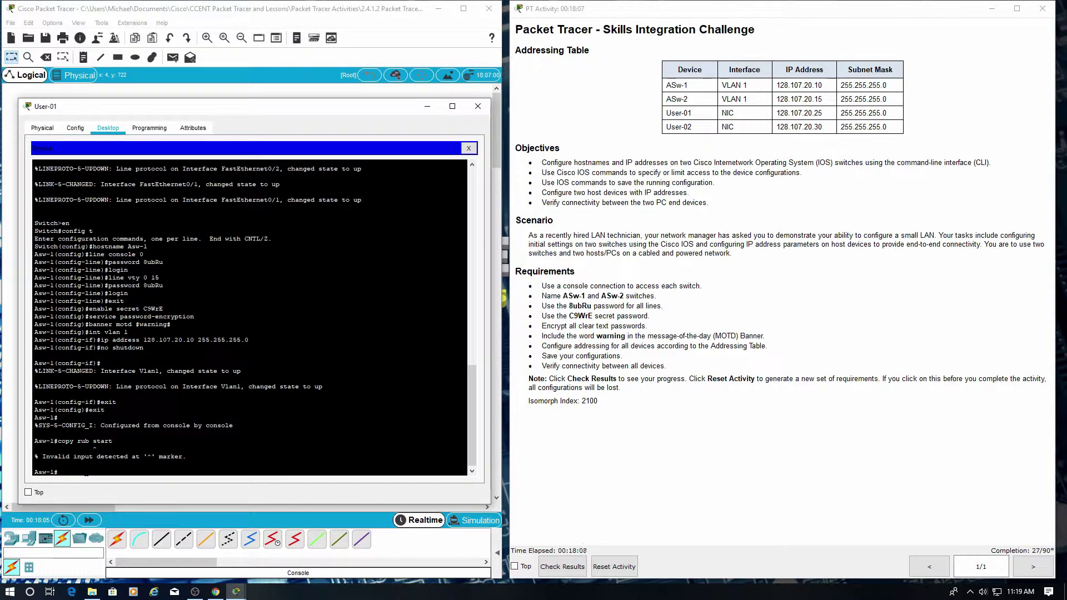
text(copy)
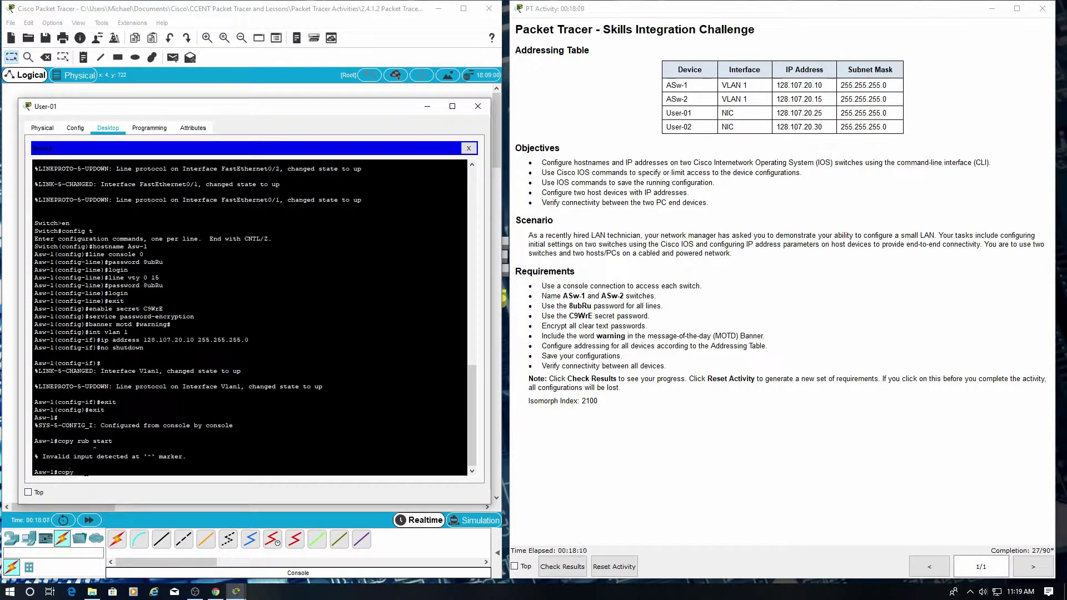
text( run start)
key(Return)
key(Return)
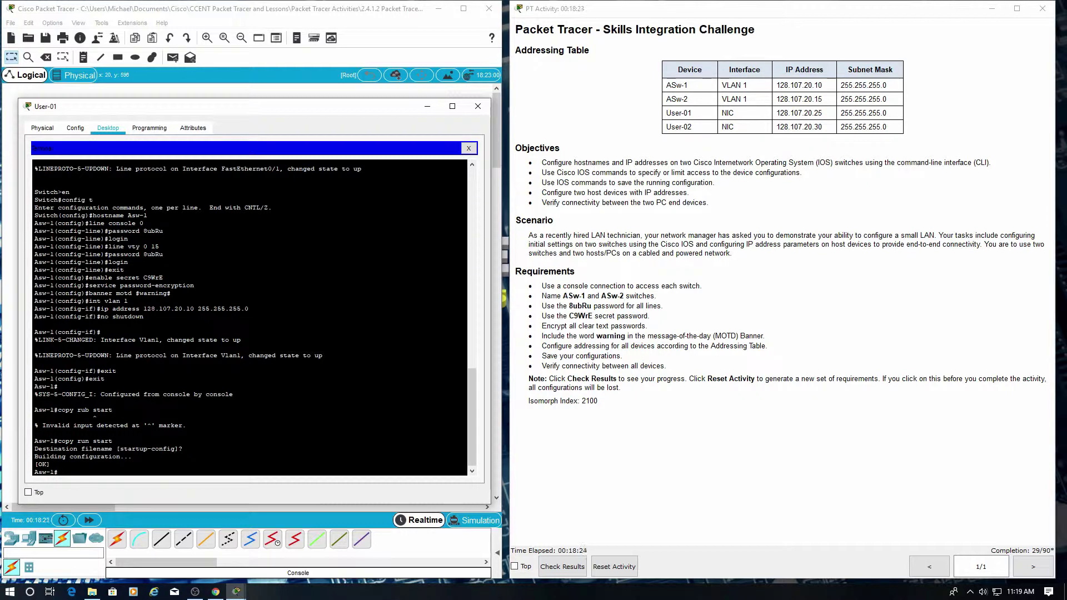
Close User-01 and run a console cable from User-02's RS 232 port to ASw-2's console.
click(479, 107)
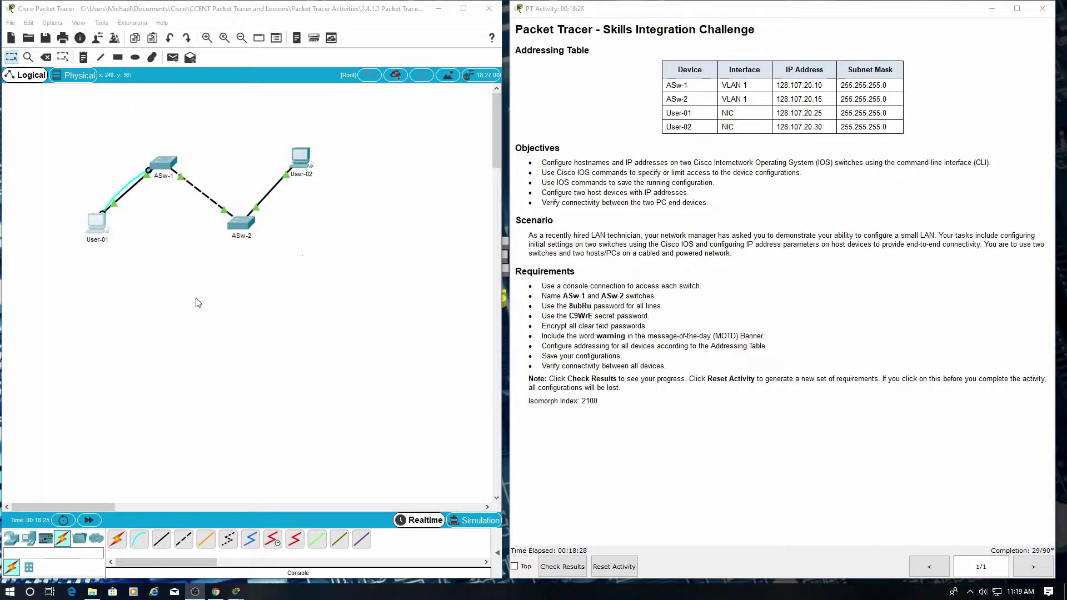
click(139, 539)
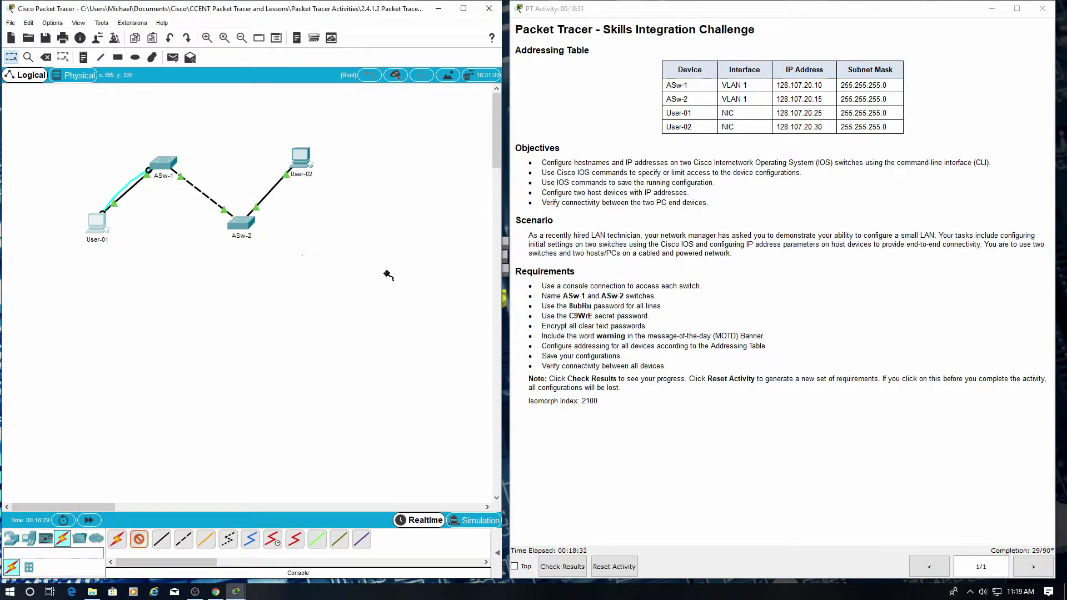
click(305, 160)
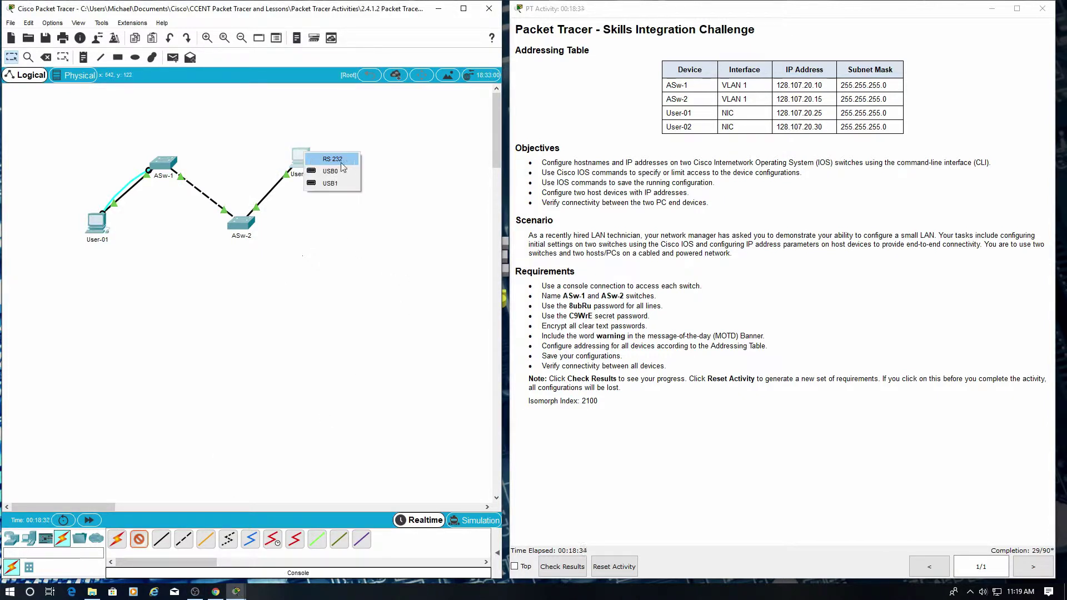
click(331, 159)
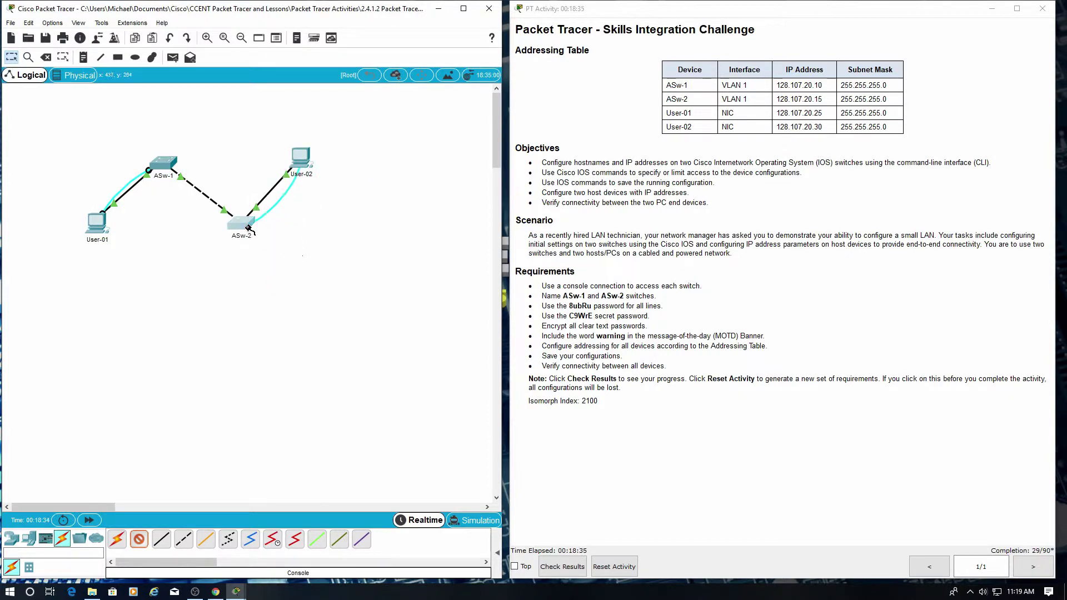
click(245, 222)
click(267, 230)
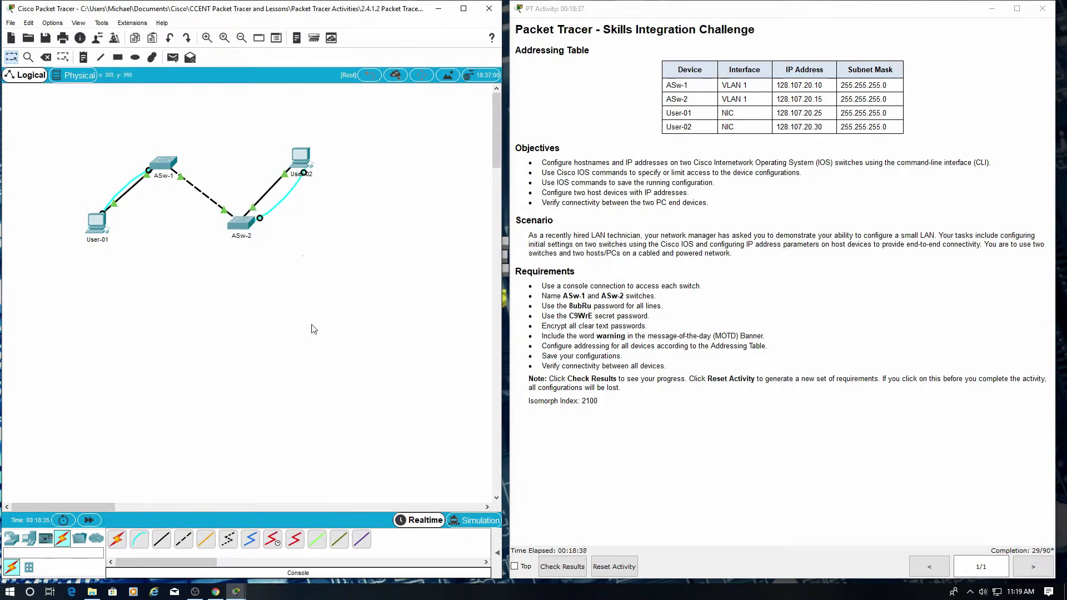
Open User-02's Desktop Terminal session to the switch.
click(302, 158)
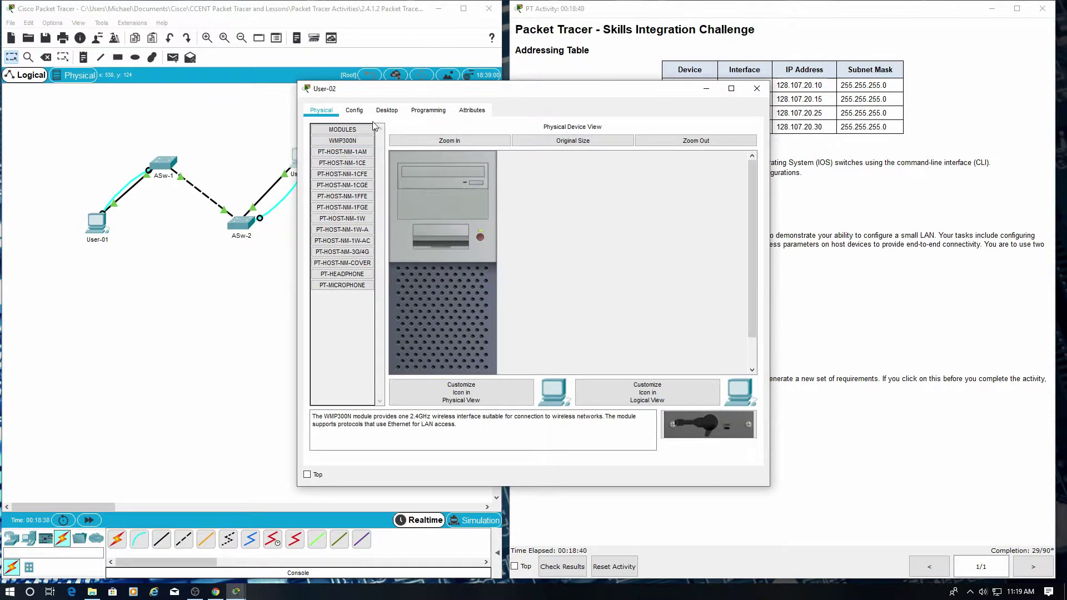
click(387, 110)
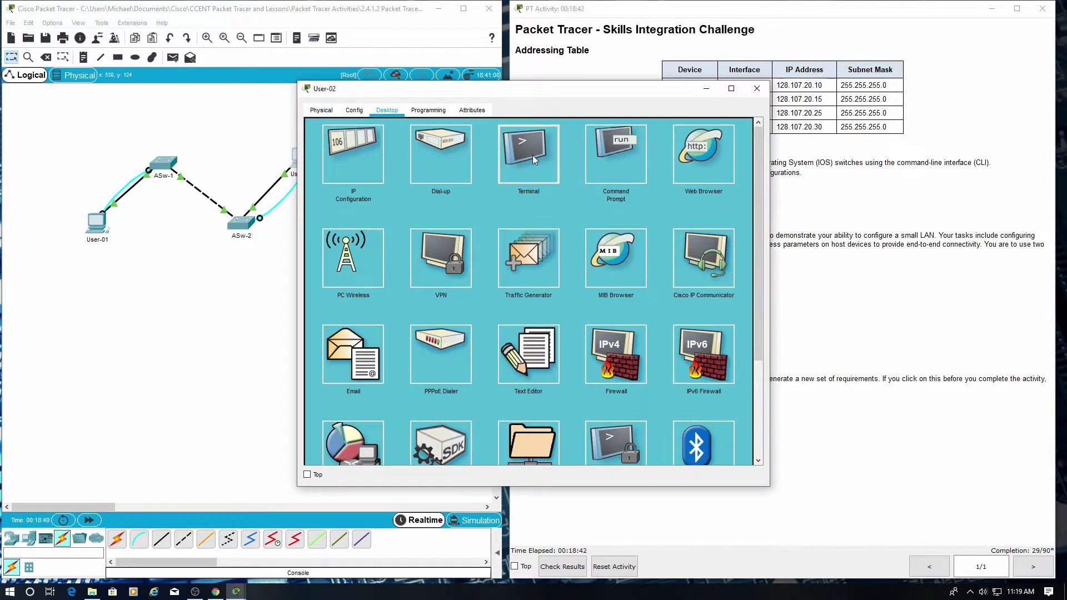
click(529, 158)
click(728, 235)
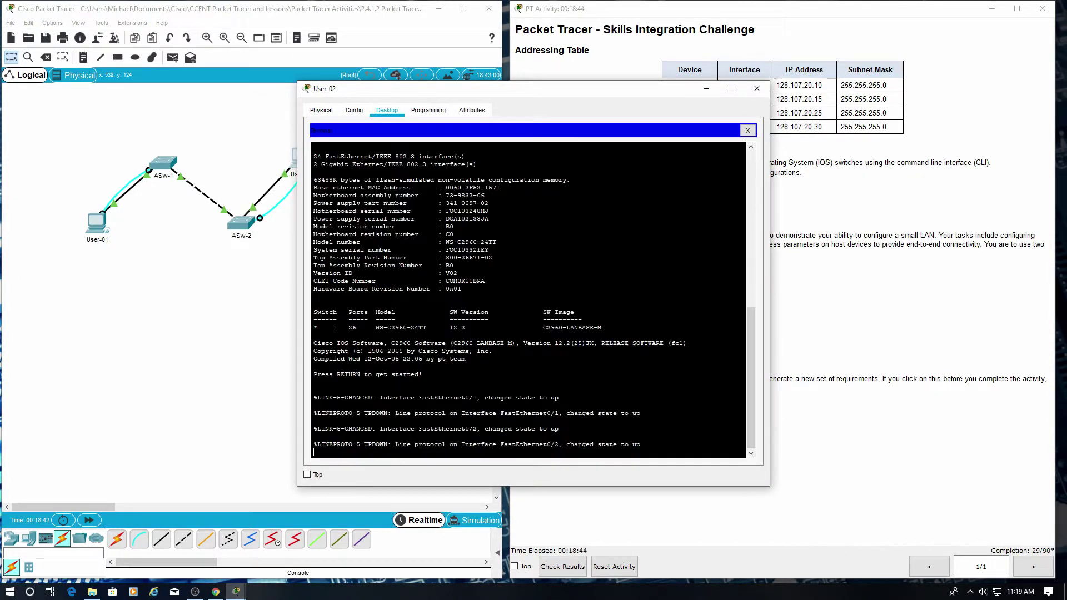
Enter global configuration on the second switch and set hostname ASw-2, checking the addressing table.
key(Return)
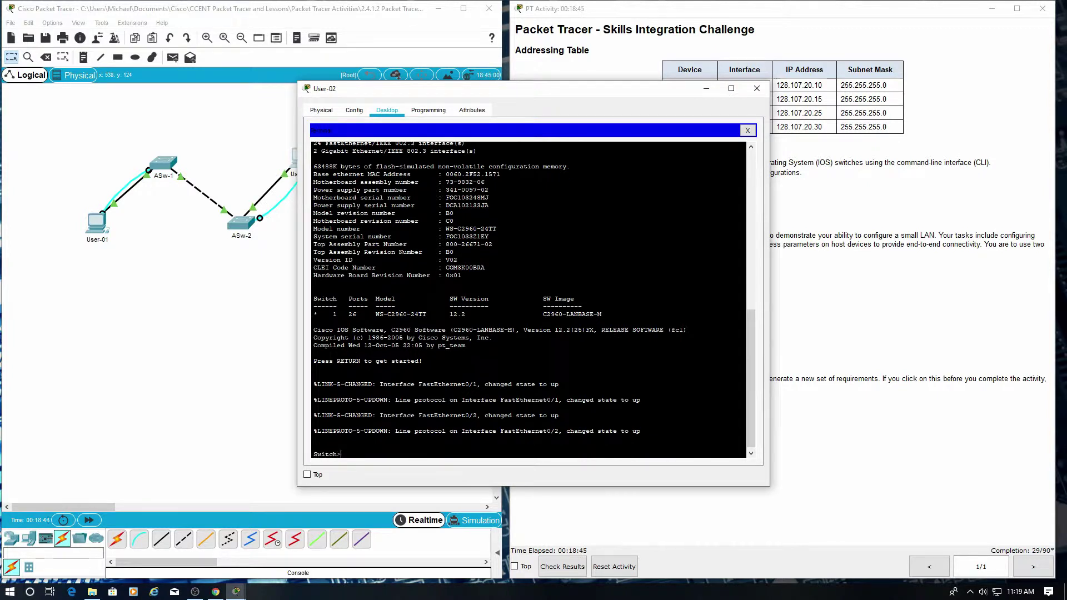
text(en)
key(Return)
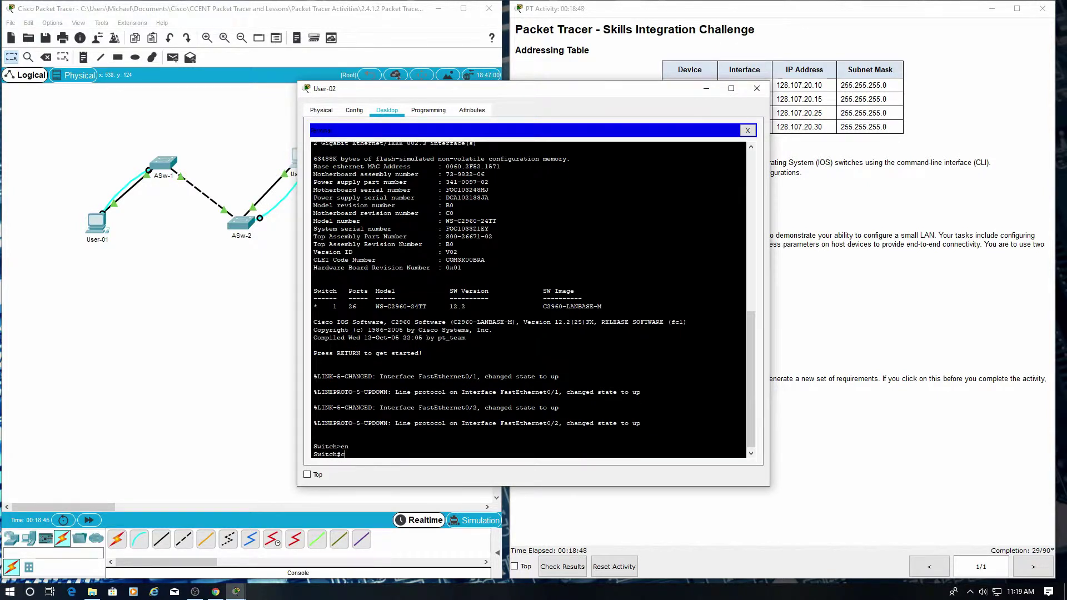
text(config t)
key(Return)
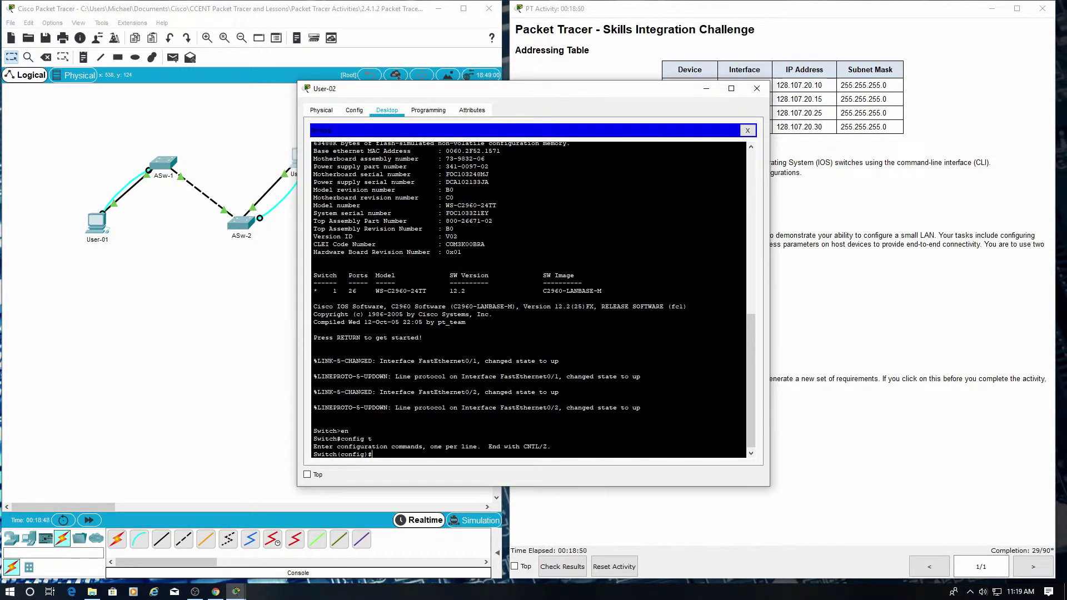
text(hostname)
drag(436, 91, 158, 91)
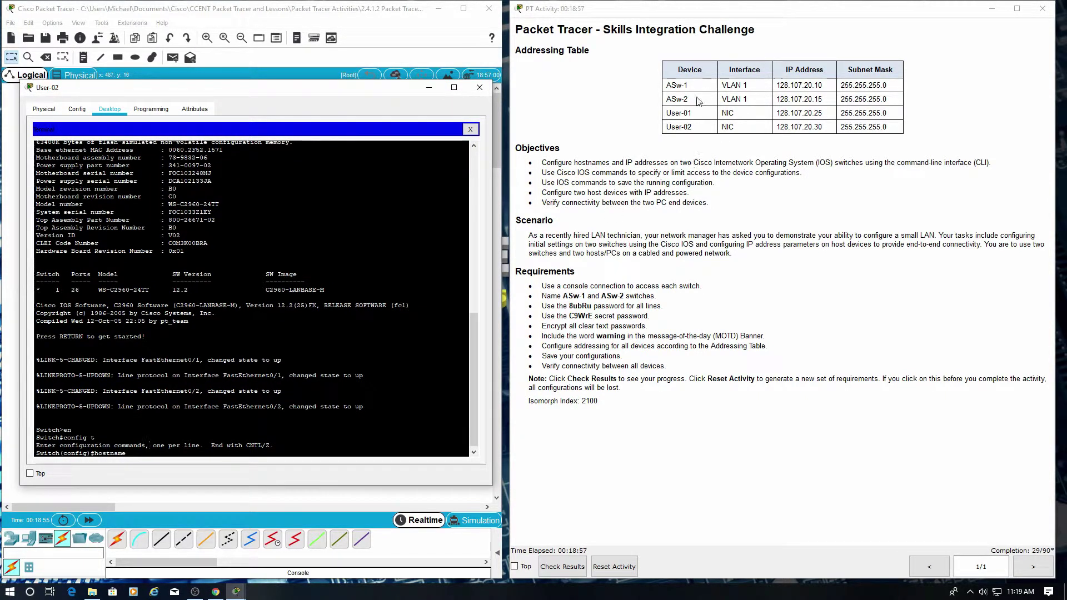
drag(689, 100, 661, 100)
click(153, 457)
text(ASw-2)
key(Return)
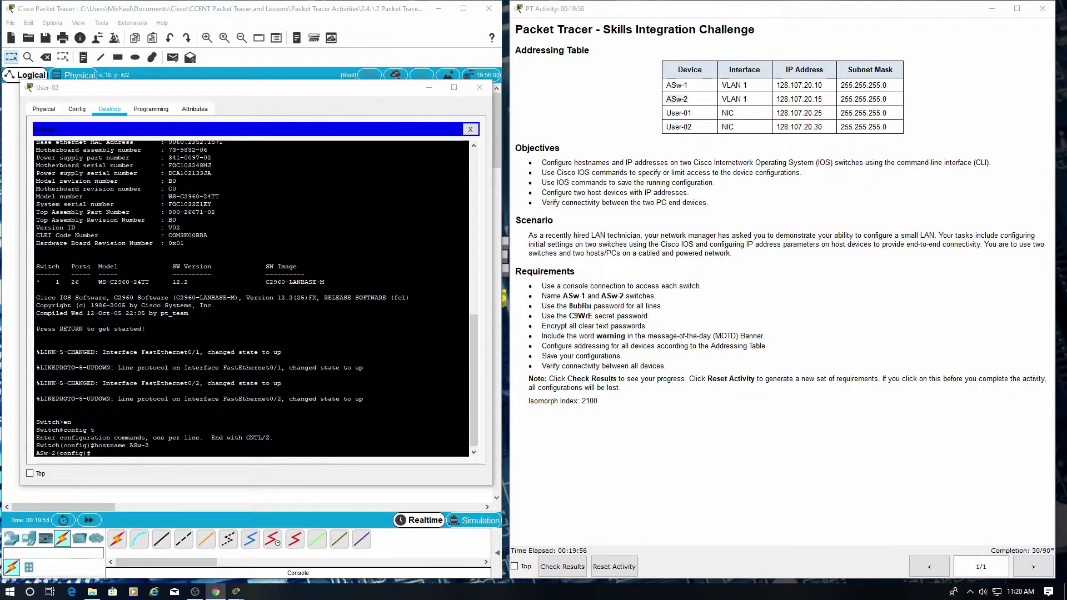
Set the console line password to the required value and require login.
click(114, 454)
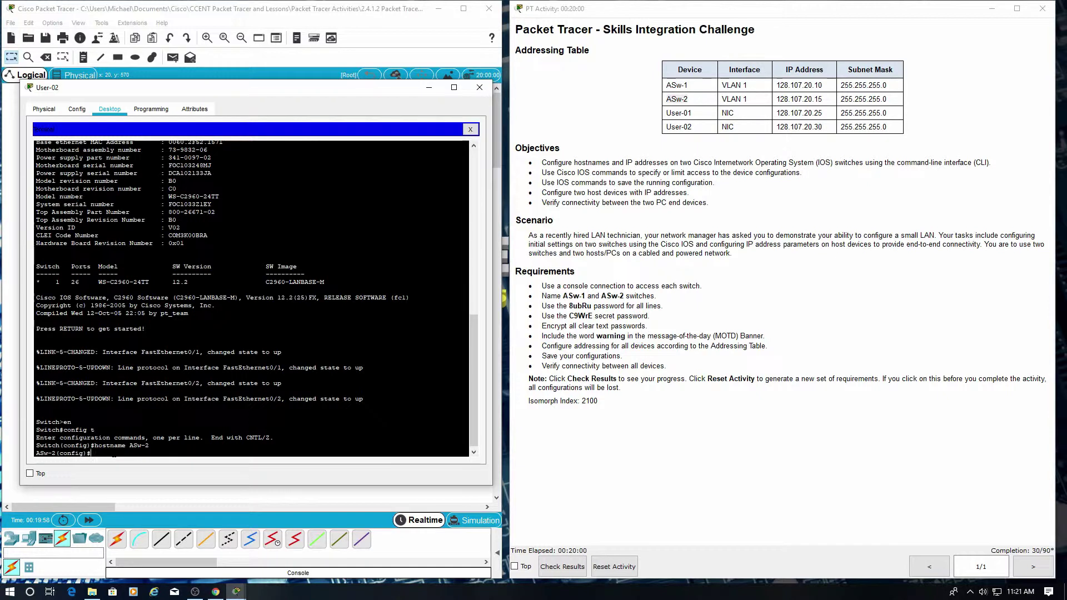
text(line console 0)
key(Return)
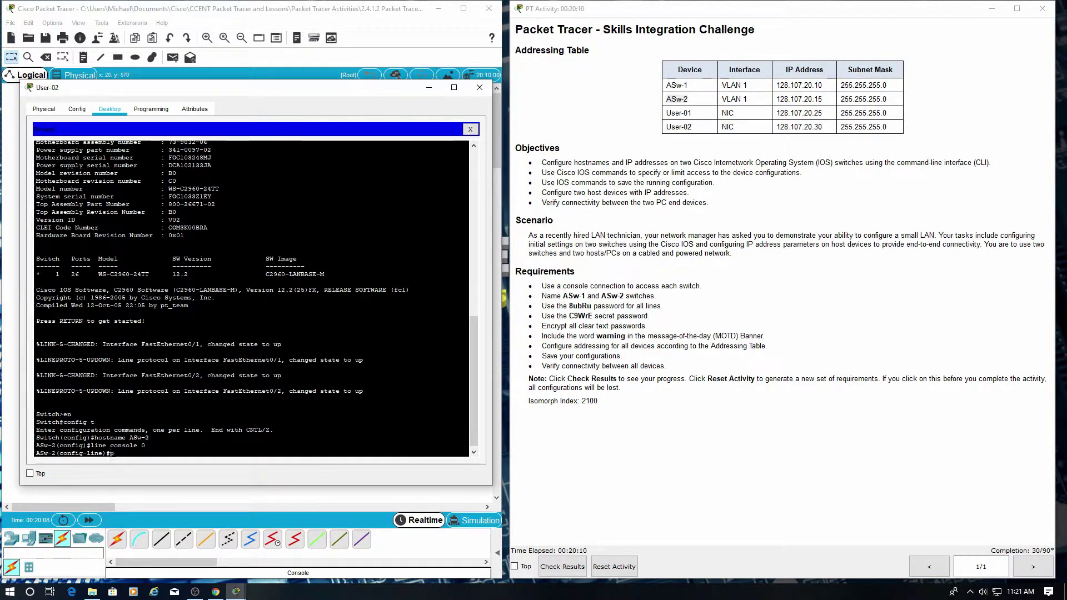
text(password 8ubRu)
key(Return)
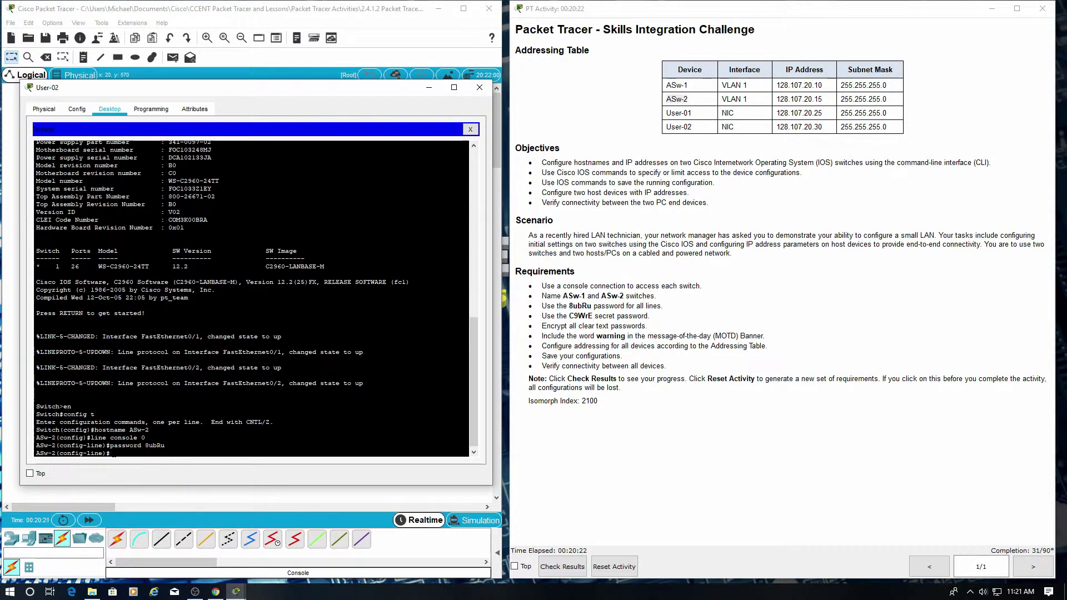
text(login)
key(Return)
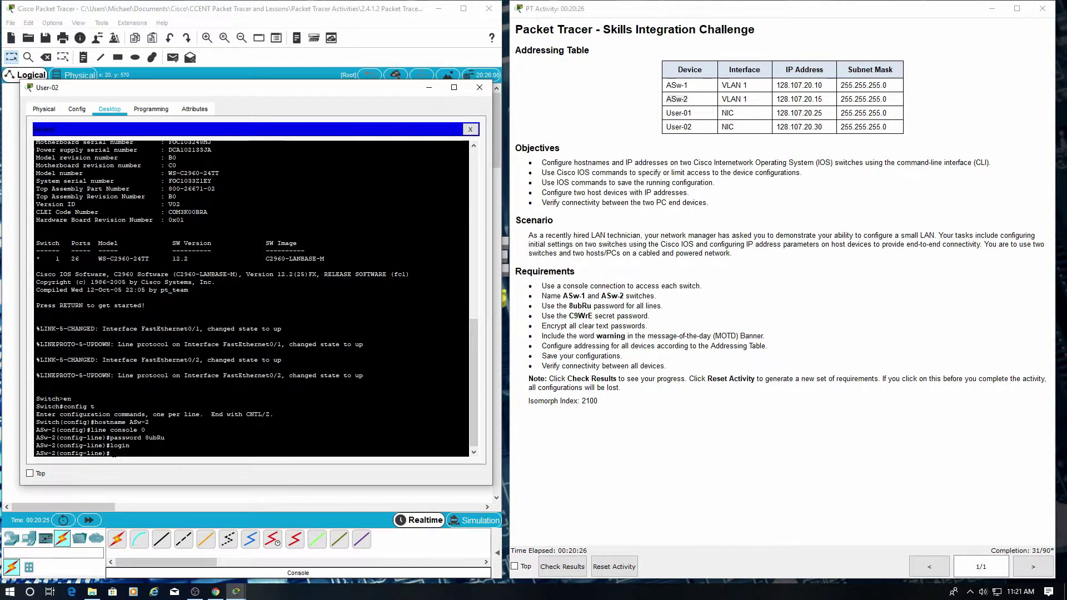
Give vty lines 0 15 the same password with login, then enter the enable secret command.
text(line vty 0 15)
key(Return)
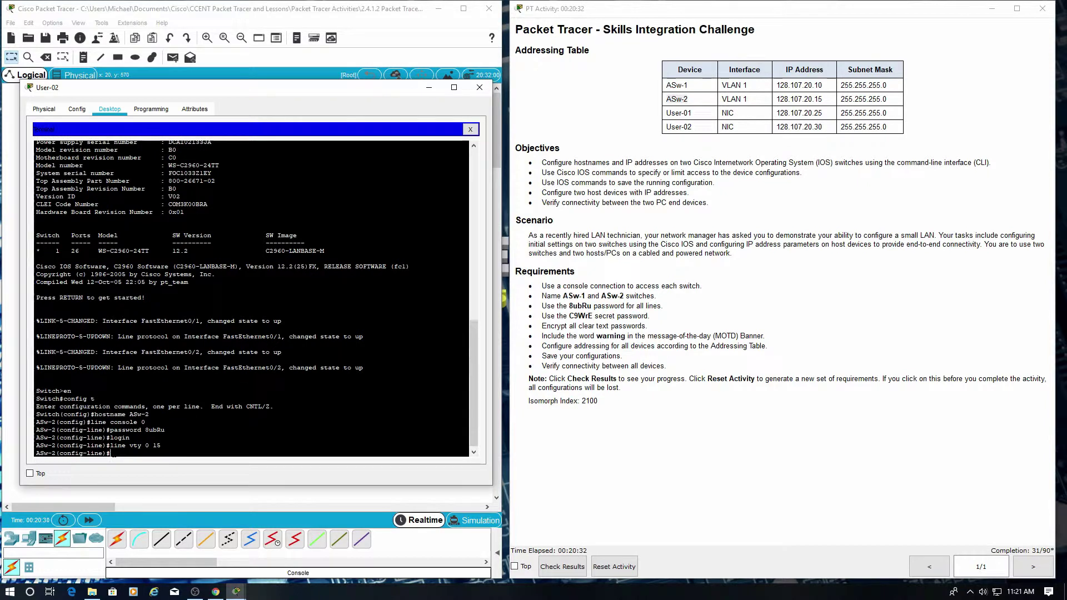
text(password 8ubRu)
key(Return)
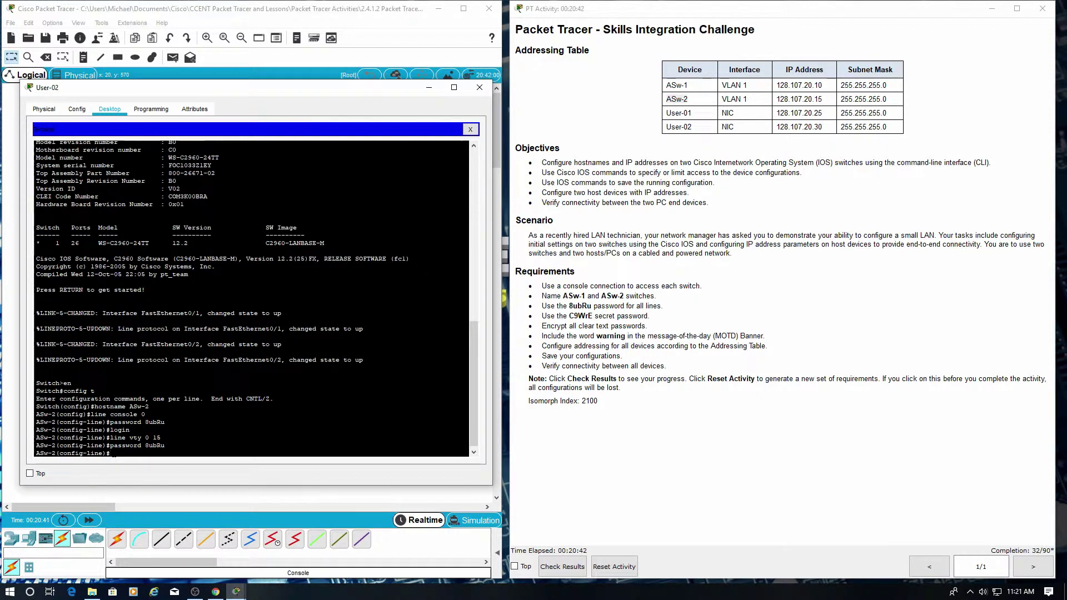
text(login)
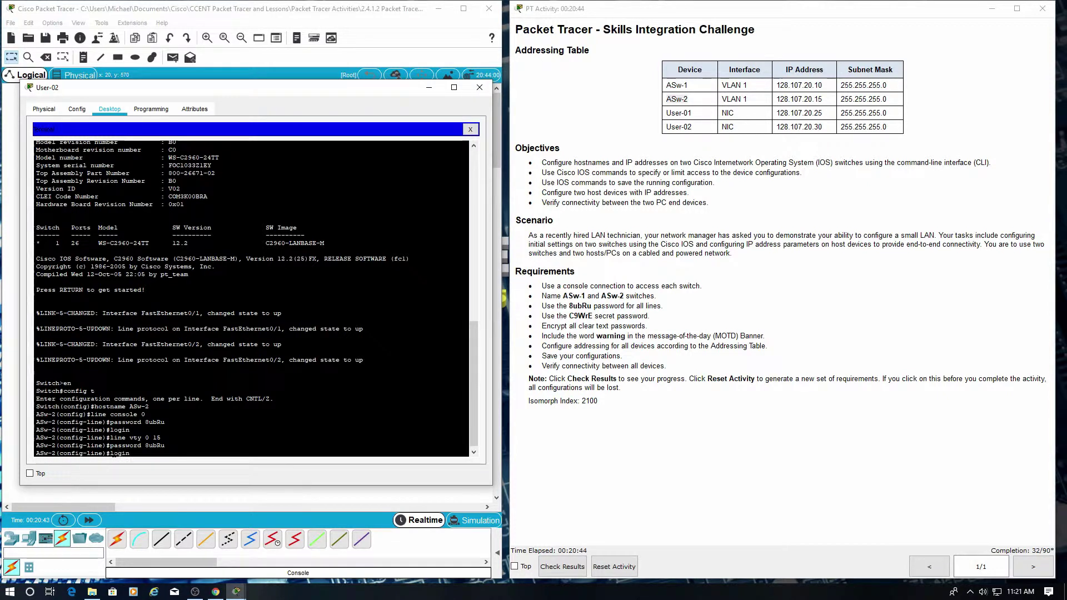
key(Return)
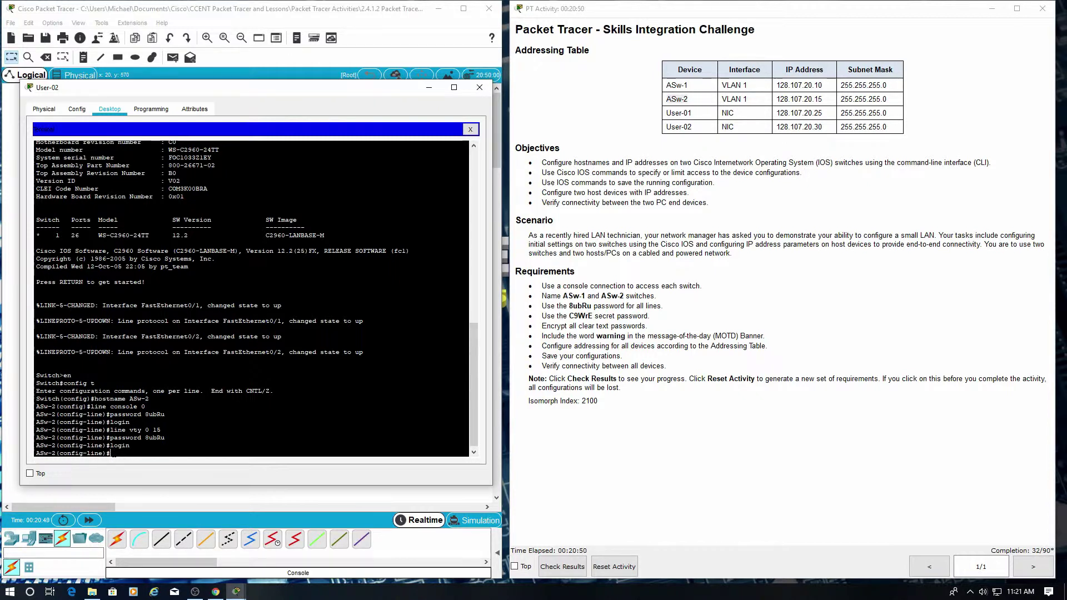
text(enable s)
text(ecret)
text( C)
text((Wr)
text(E)
Correct the typo and set ASw-2's enable secret, then enable service password-encryption.
key(BackSpace)
key(BackSpace)
key(BackSpace)
text(E)
key(Return)
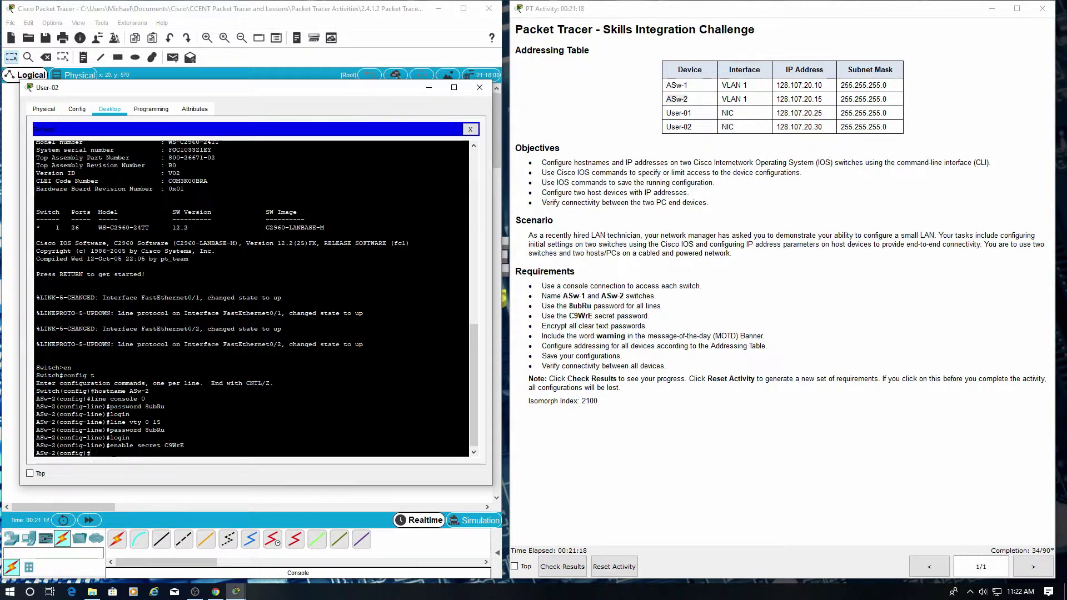
text(service password-encryption)
key(Return)
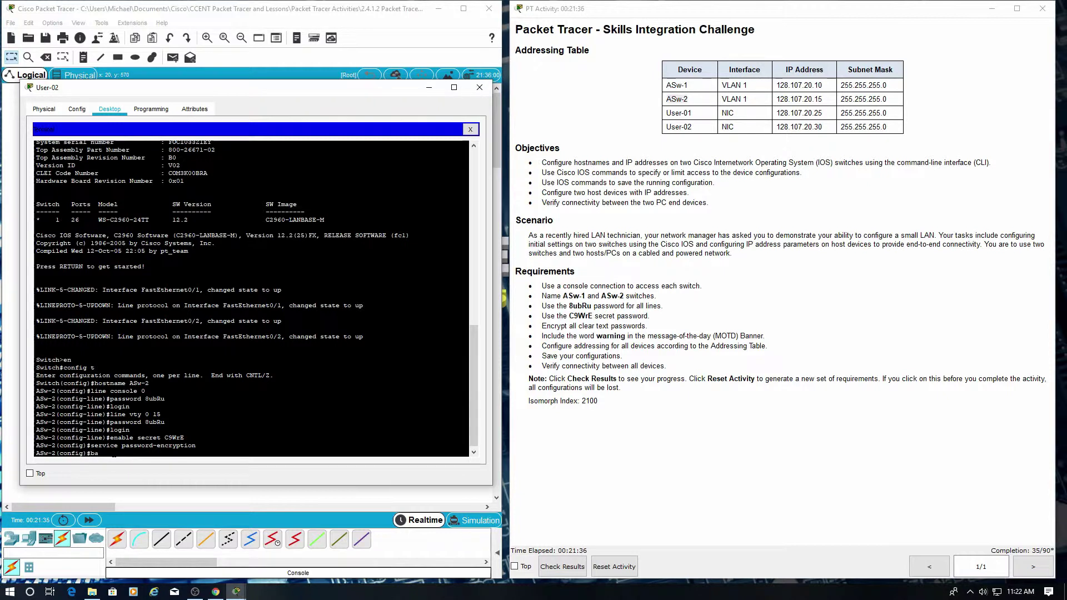
Add the message-of-the-day banner with banner motd #warning#.
text(banner motd)
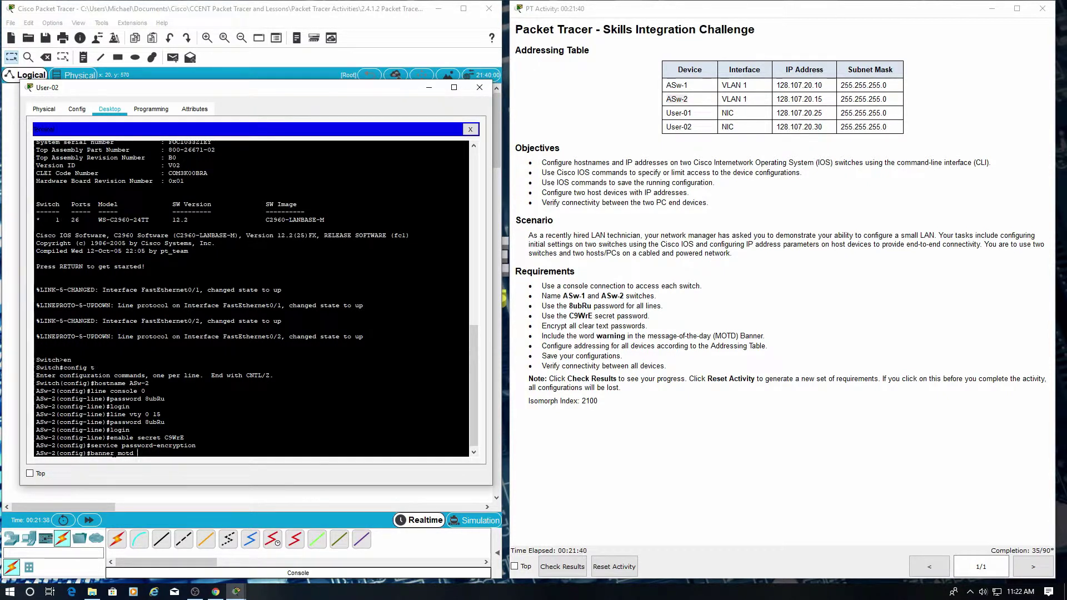
text( #warning#)
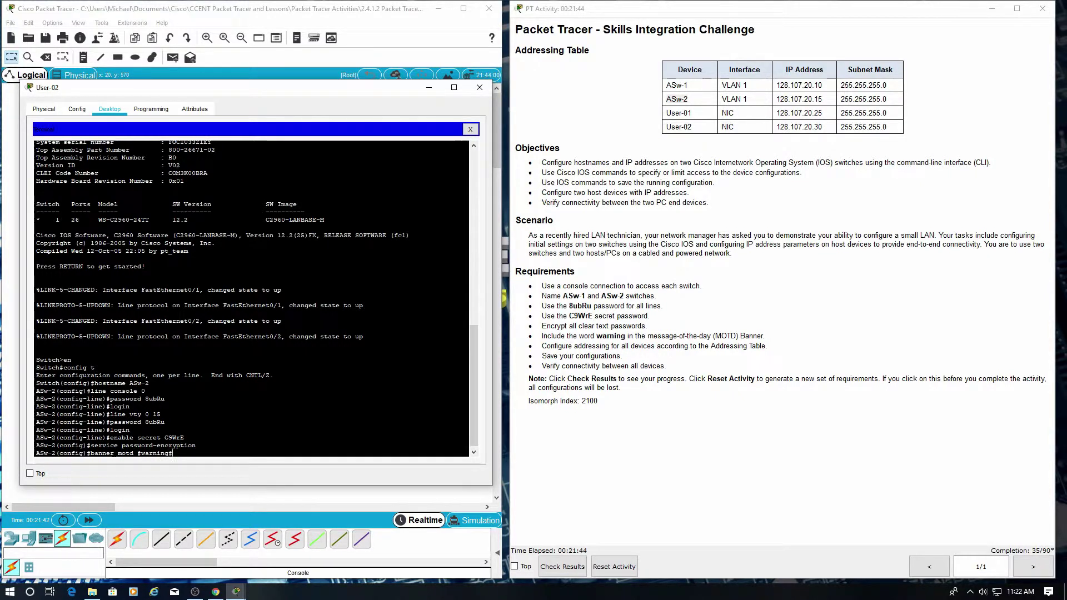
key(Return)
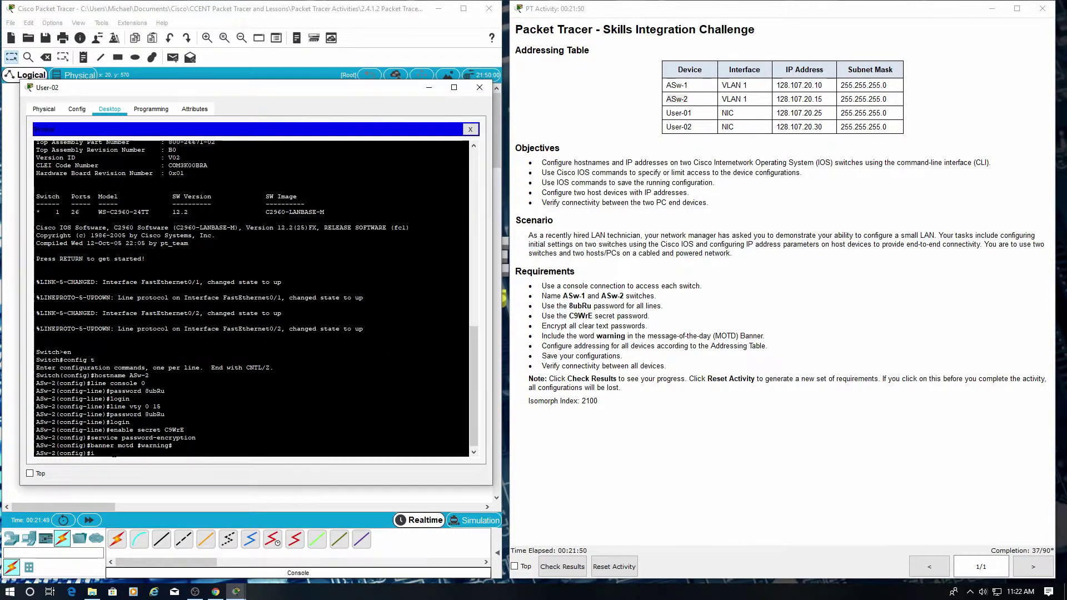
text(int vlan 1)
Assign VLAN 1 the address 128.107.20.15 255.255.255.0, checking it against the addressing table.
key(Return)
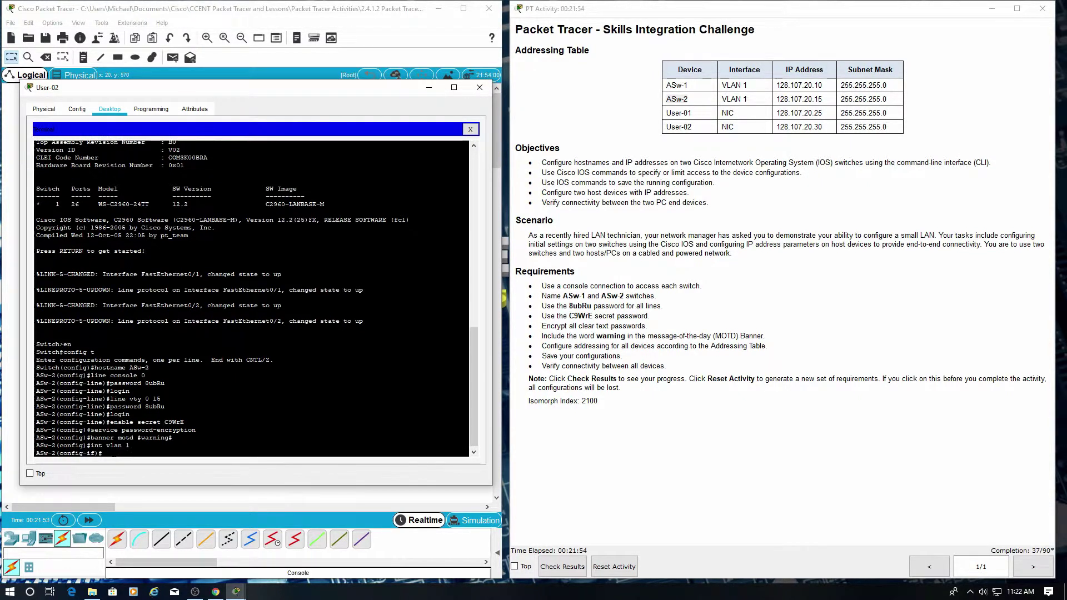
text(ip address 128.107.20.15 255.255.255.0)
drag(250, 453, 167, 455)
drag(154, 456, 149, 454)
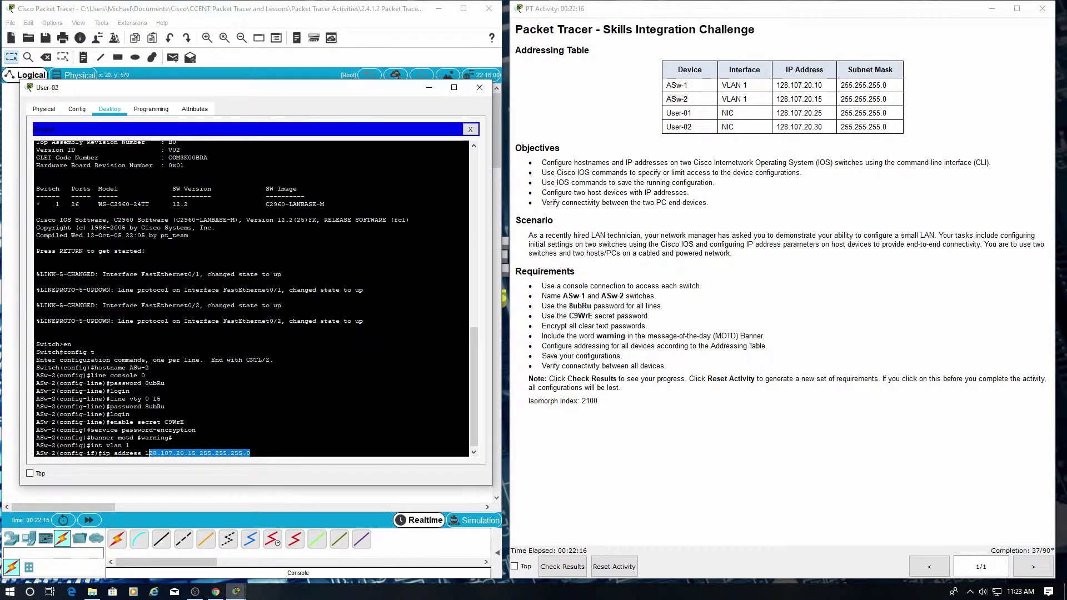
click(893, 102)
drag(893, 102, 667, 101)
click(751, 312)
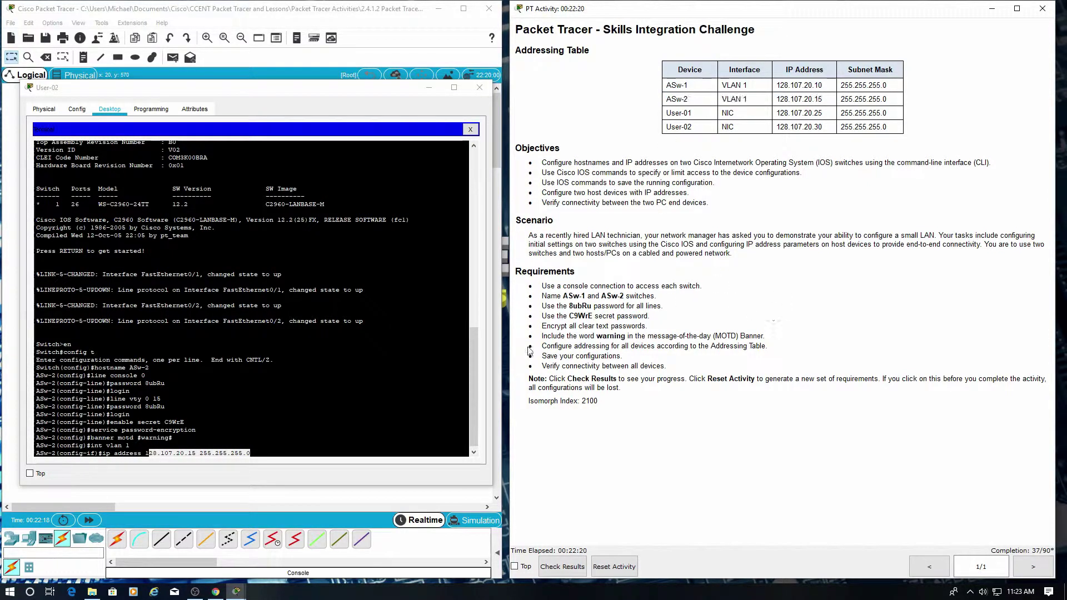
click(129, 445)
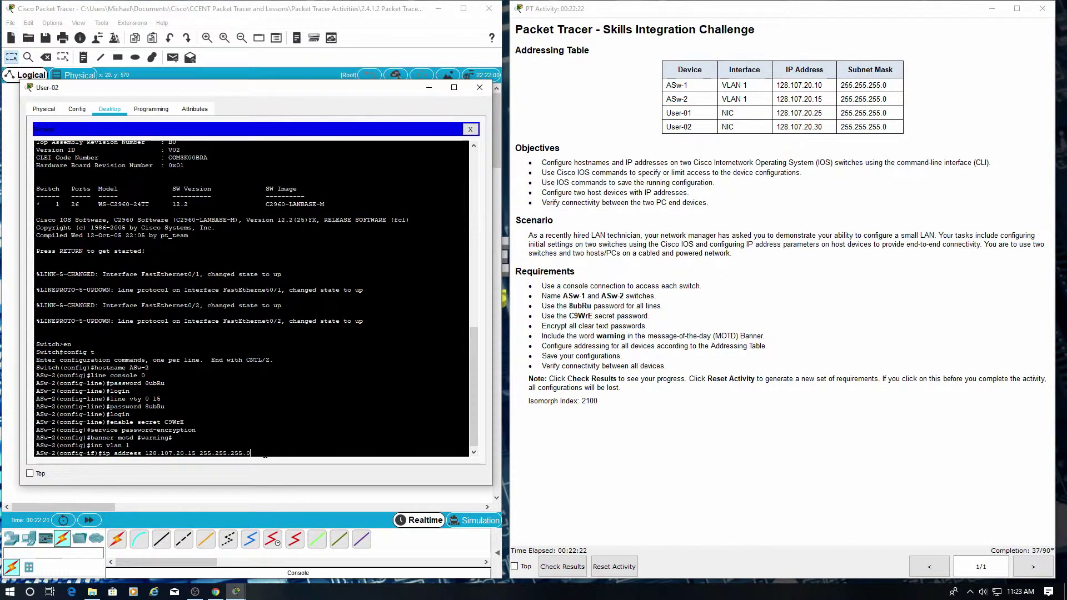
key(Return)
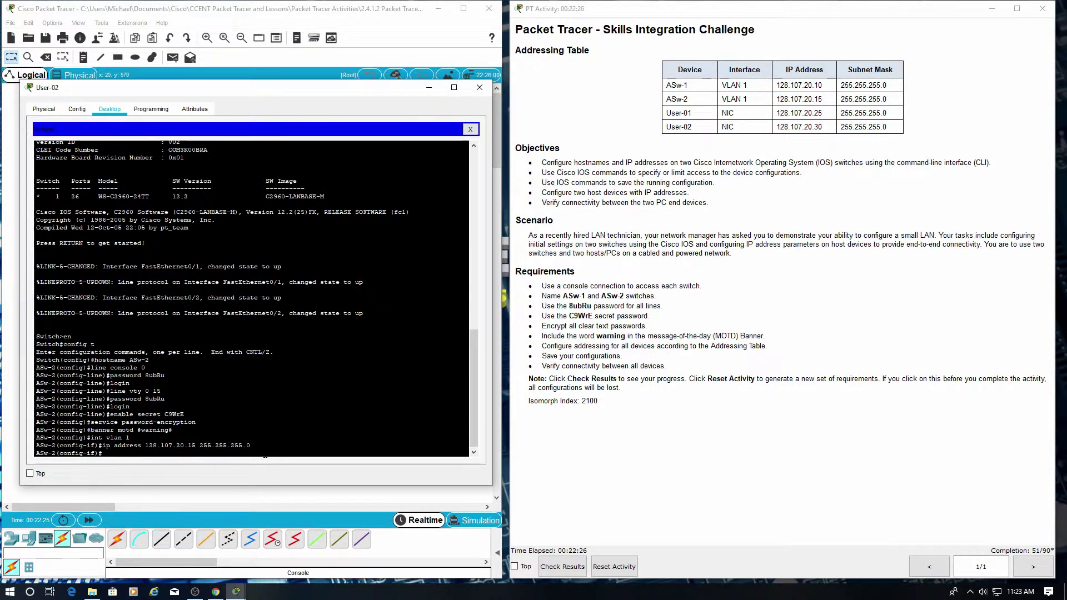
Bring the VLAN 1 interface up with no shutdown.
text(no shutdow)
text(n)
key(Return)
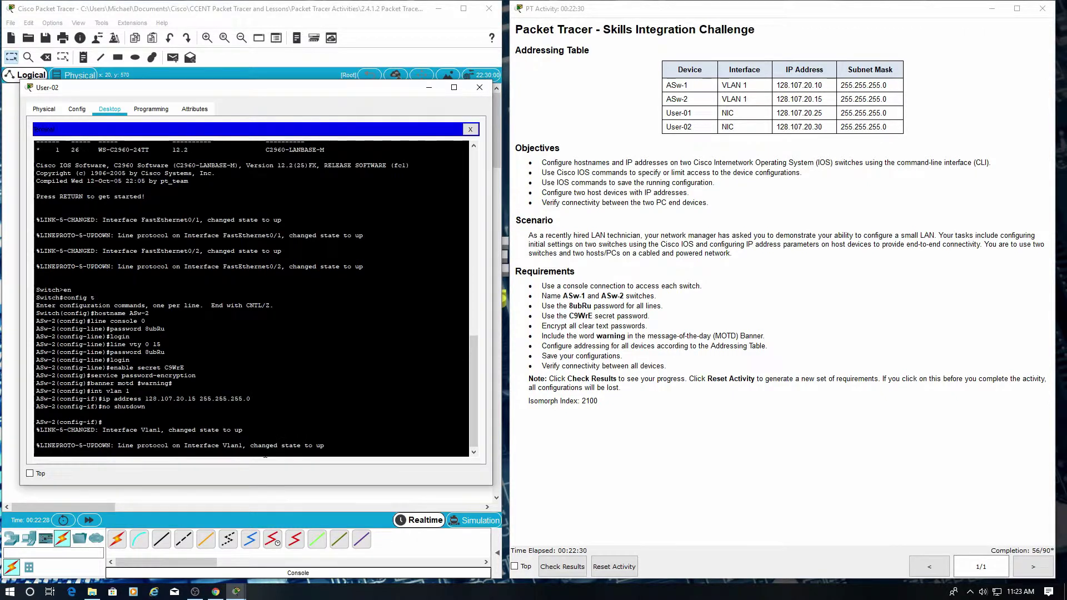
key(Return)
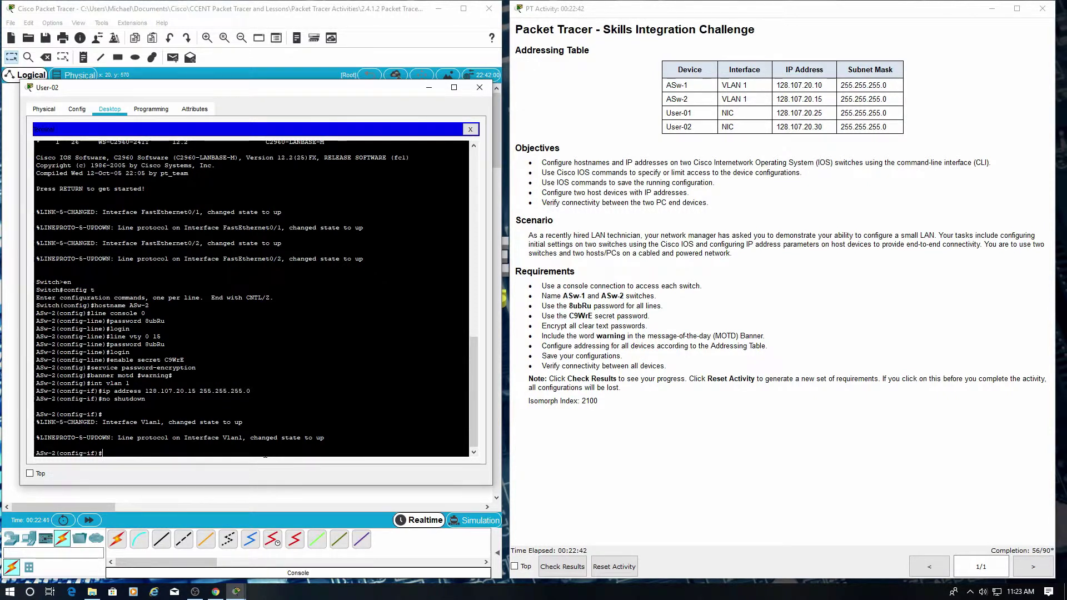
Exit to privileged mode and save the running config to startup-config with copy run start.
text(exit)
key(Return)
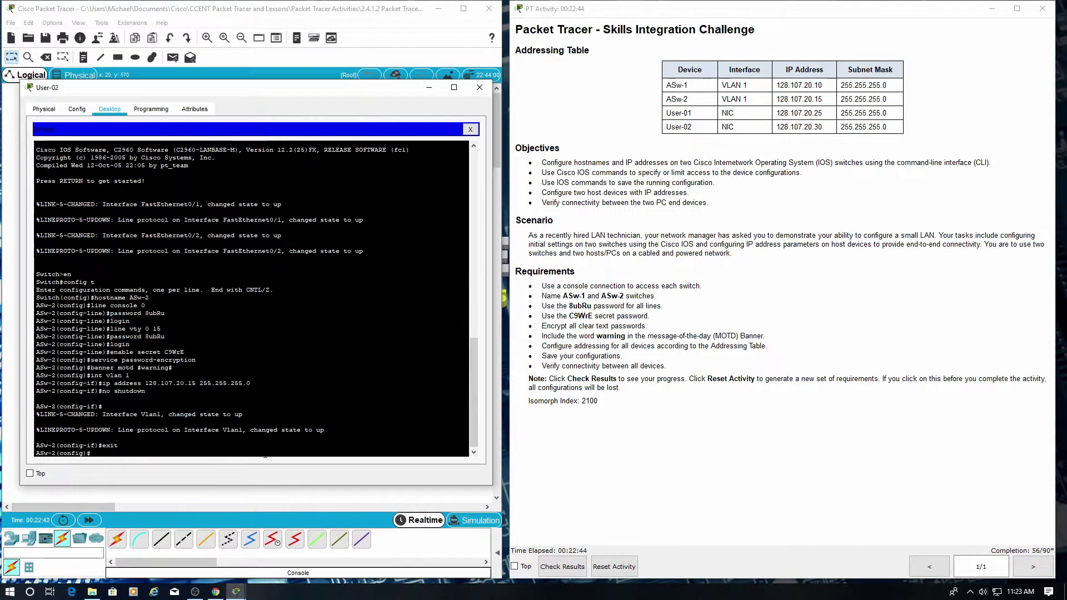
text(exit)
key(Return)
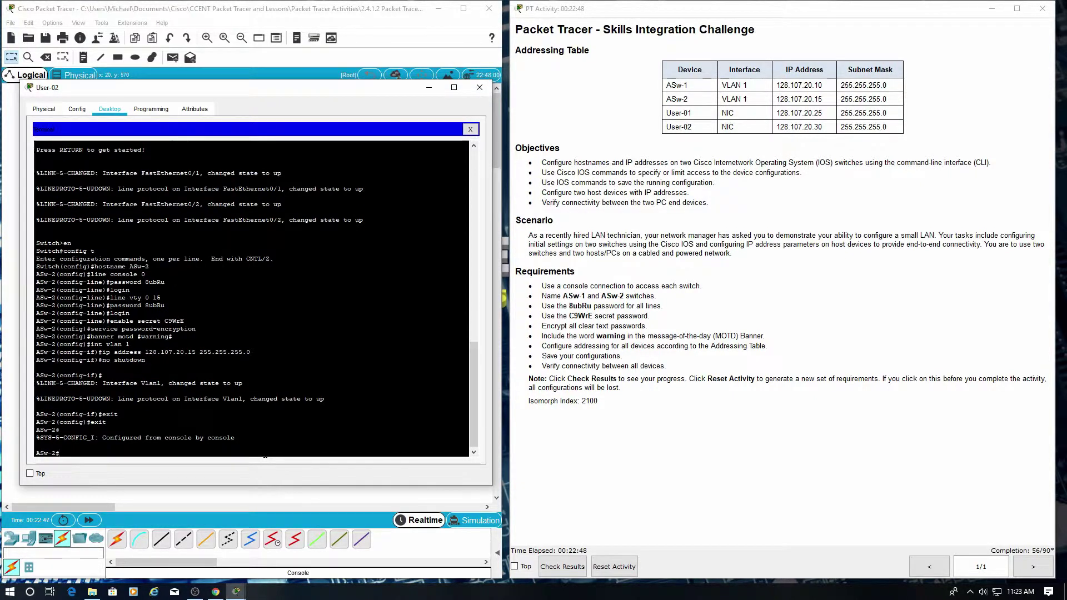
text(copy run start)
key(Return)
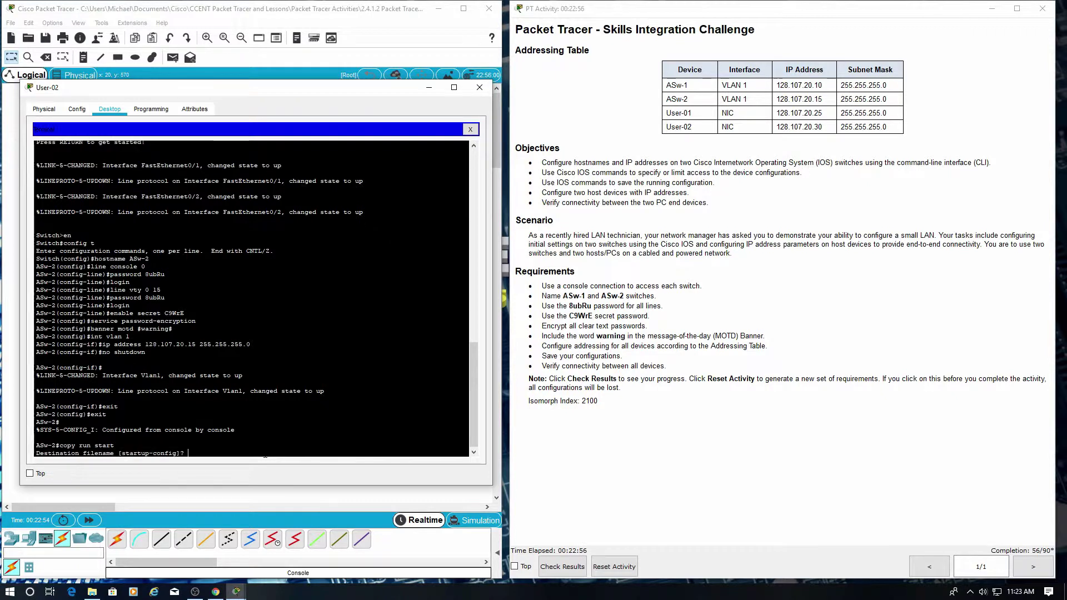
key(Return)
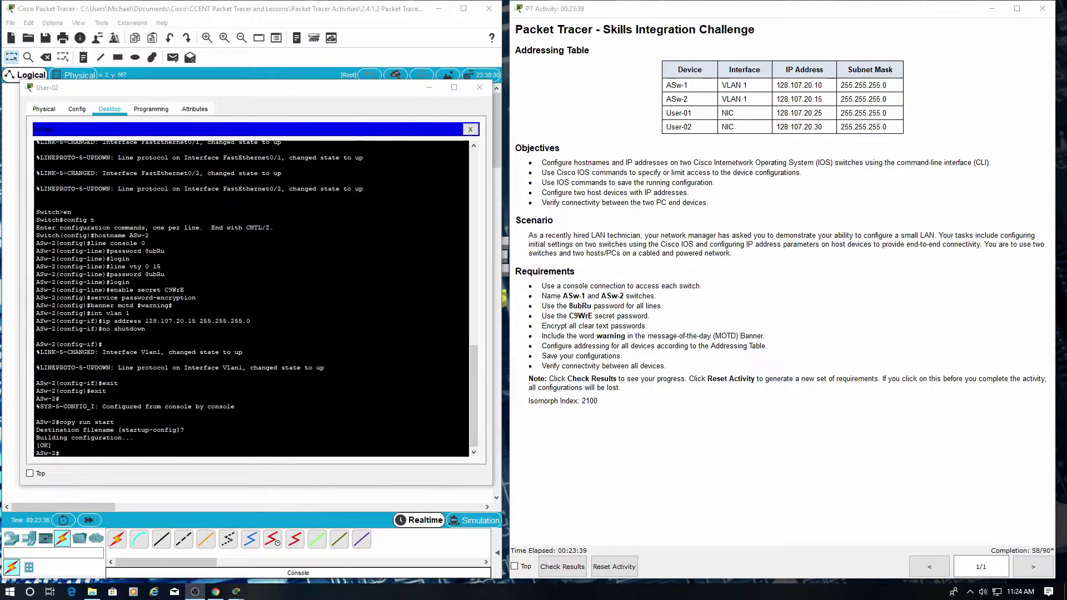
Close the terminal and bring up User-02's IP Configuration beside its addressing-table row.
click(479, 88)
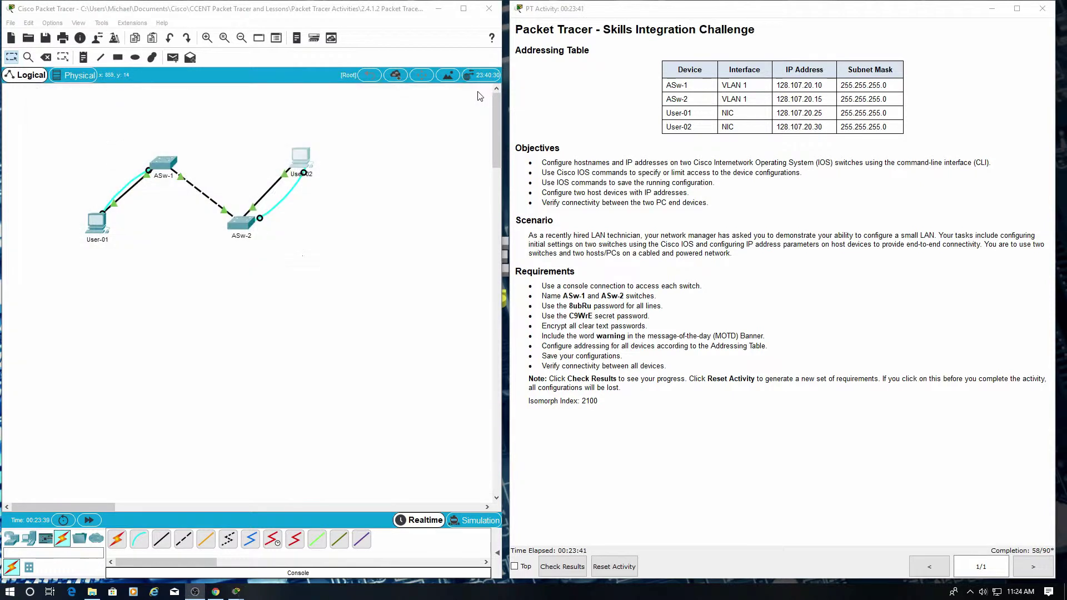
click(300, 156)
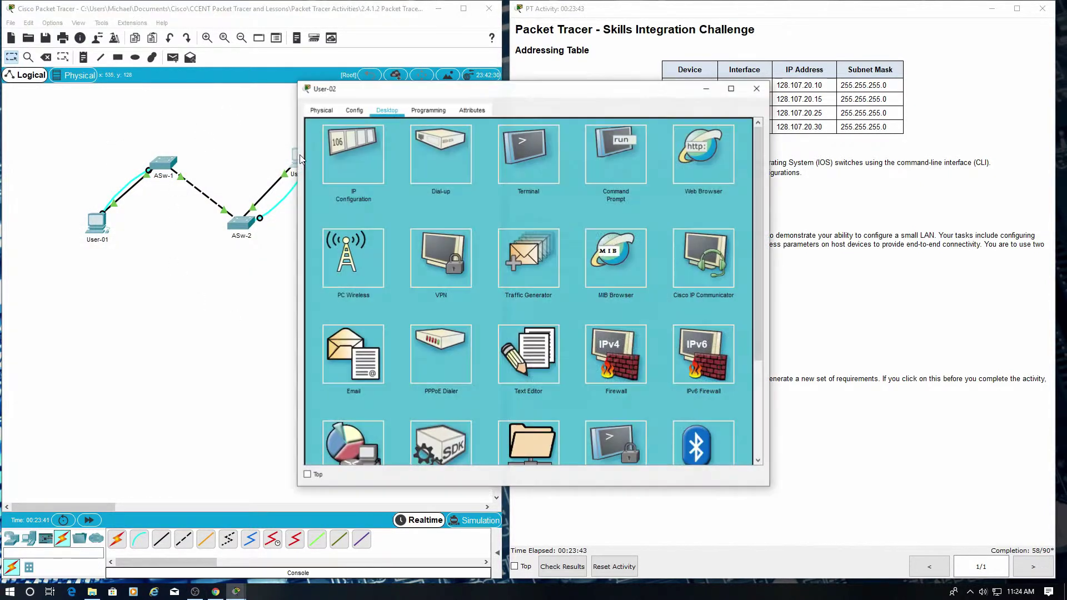
click(367, 155)
drag(495, 96, 218, 106)
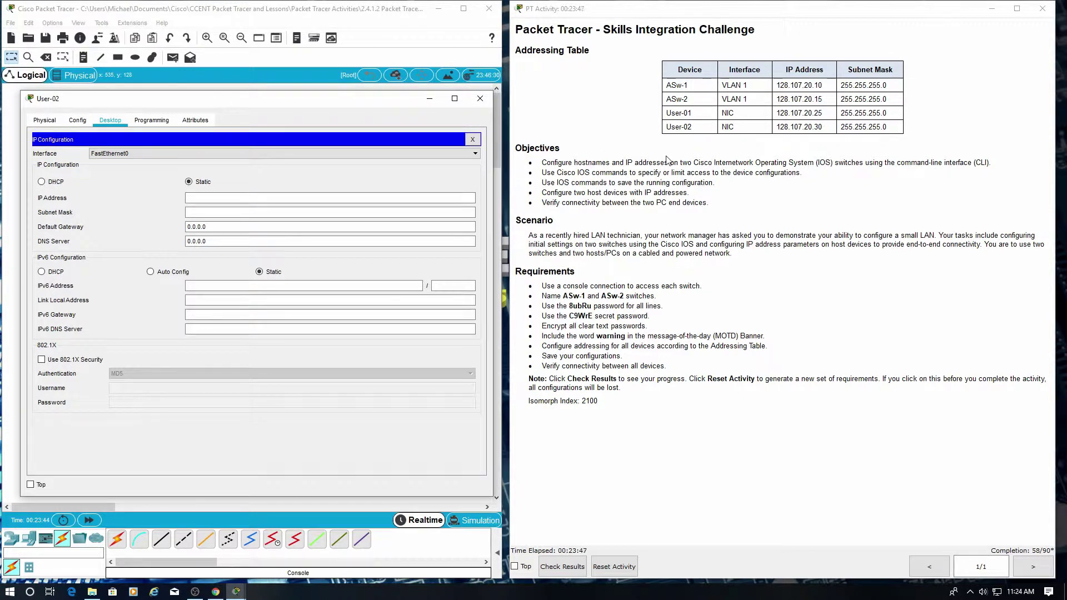
drag(897, 129, 770, 127)
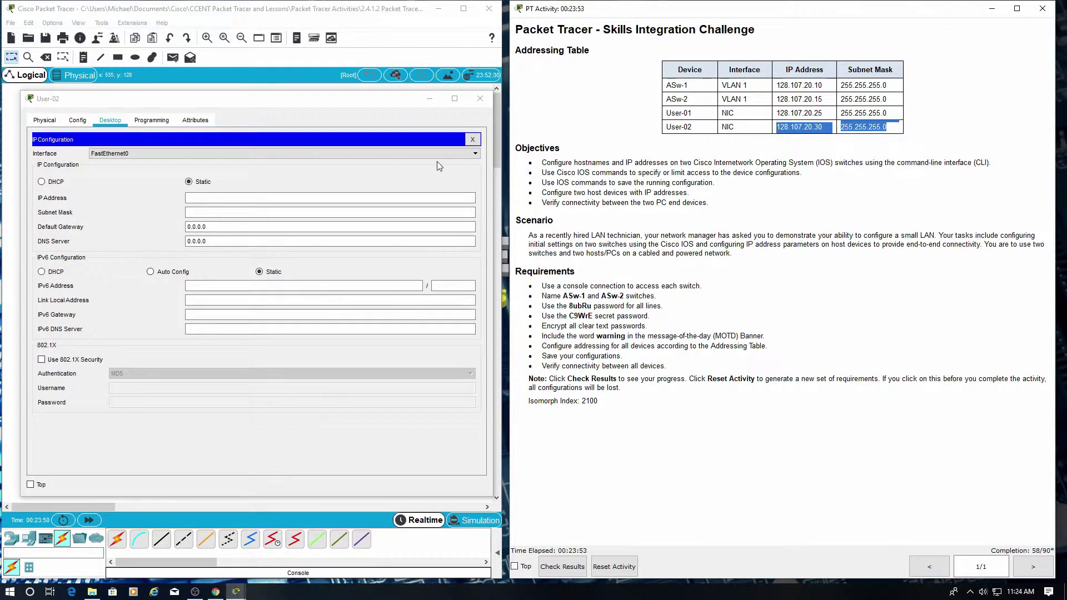
Enter User-02's IP 128.107.20.30 and mask 255.255.255.0, correcting the mistyped 25.
click(247, 196)
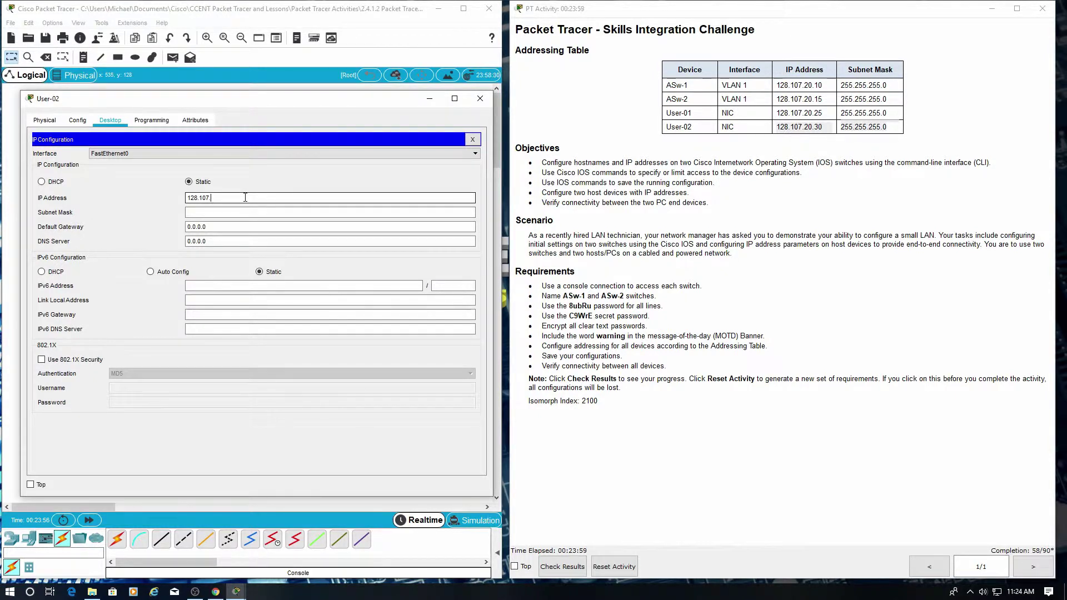
text(128.107.20.25)
key(Tab)
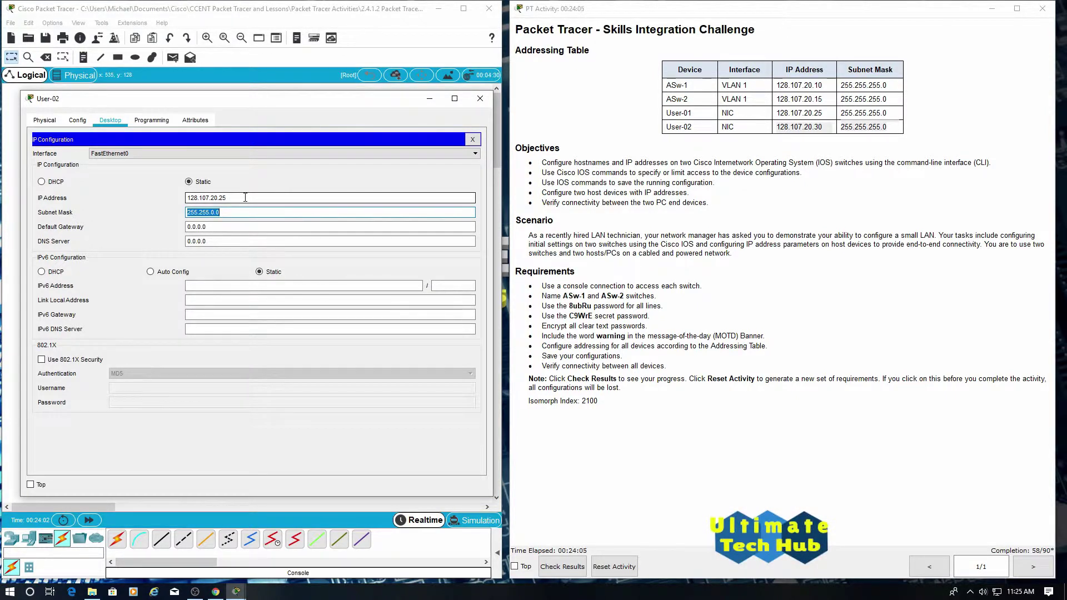
text(255.255.255.0)
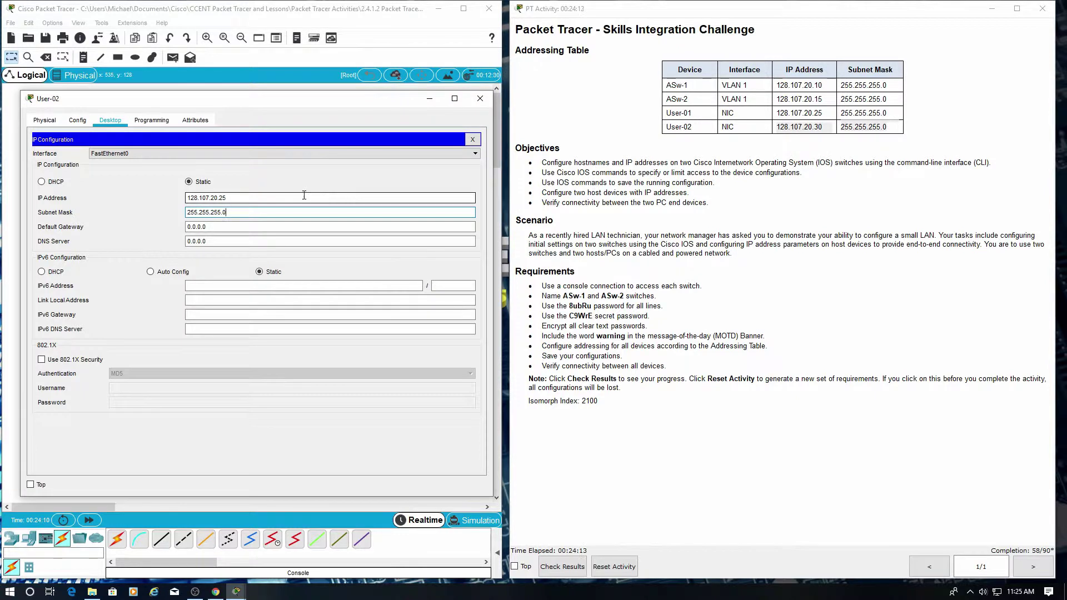
double_click(222, 198)
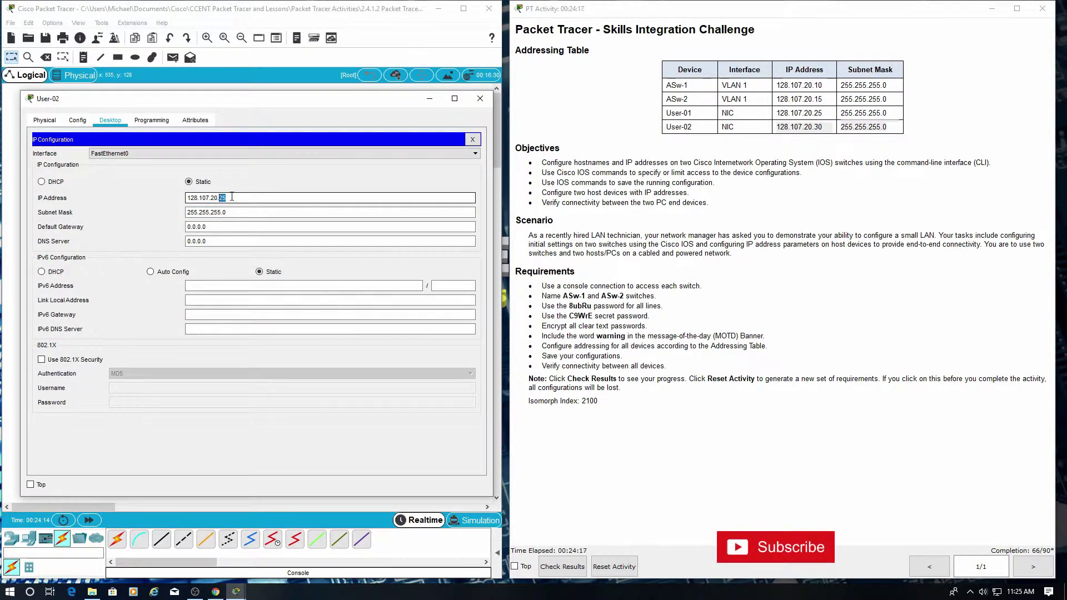
text(30)
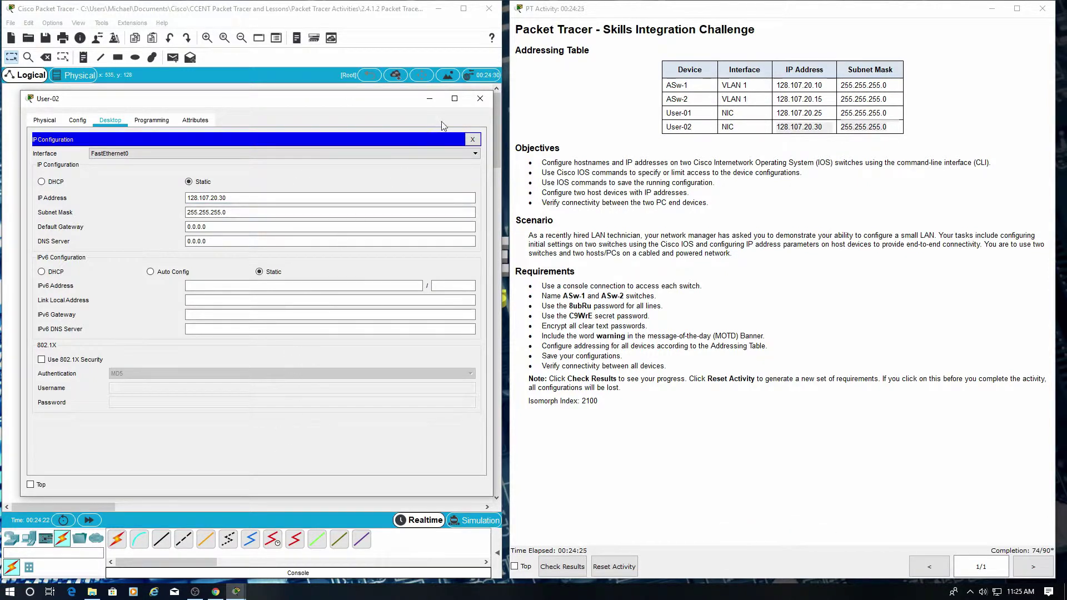
Close User-02 and bring up User-01's IP Configuration beside its addressing-table row.
click(479, 100)
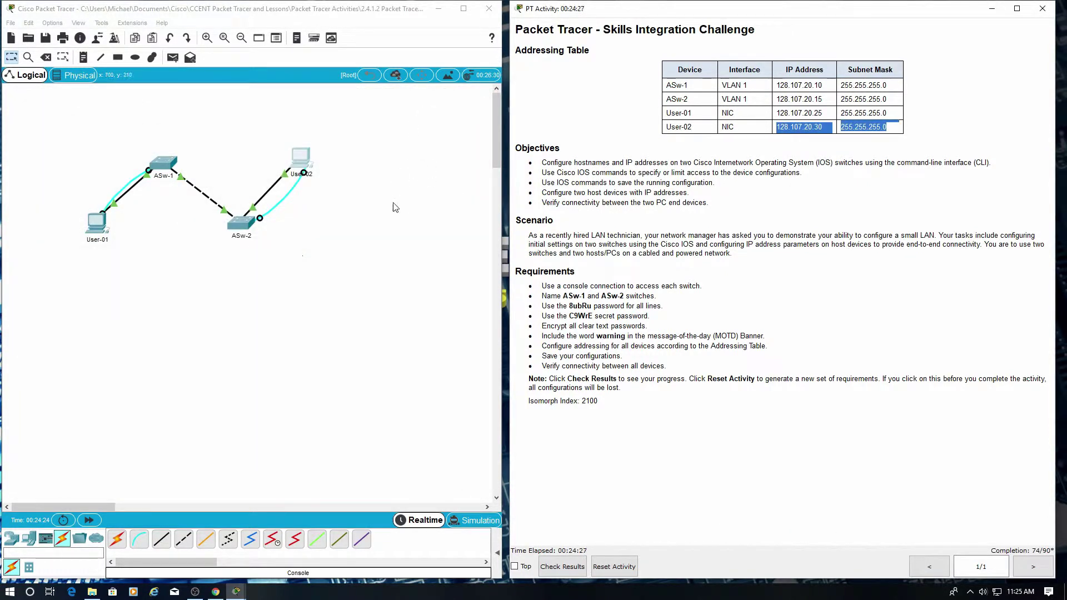
click(102, 221)
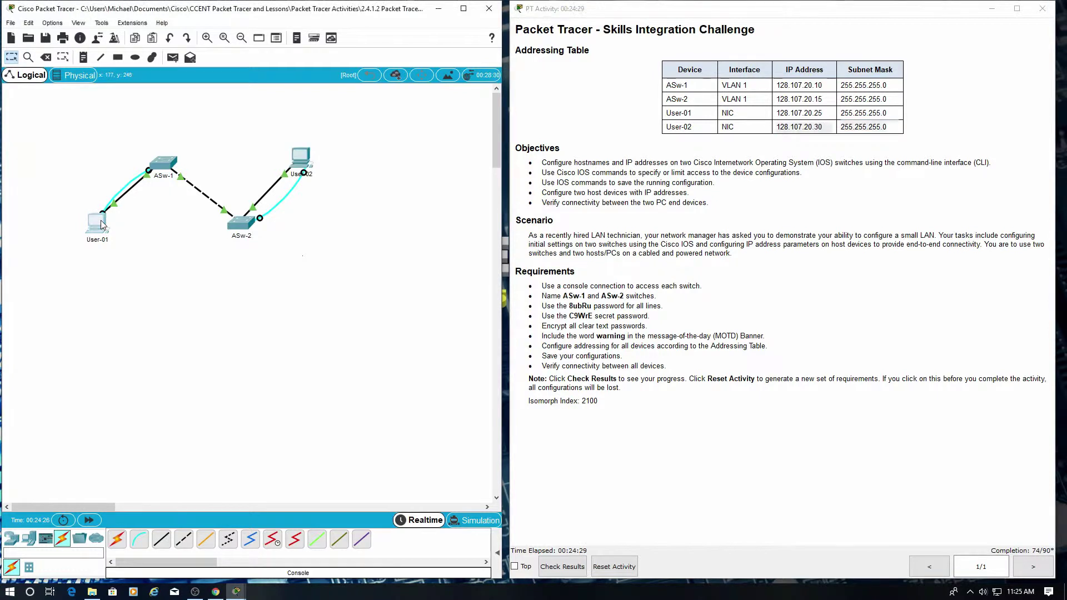
click(356, 142)
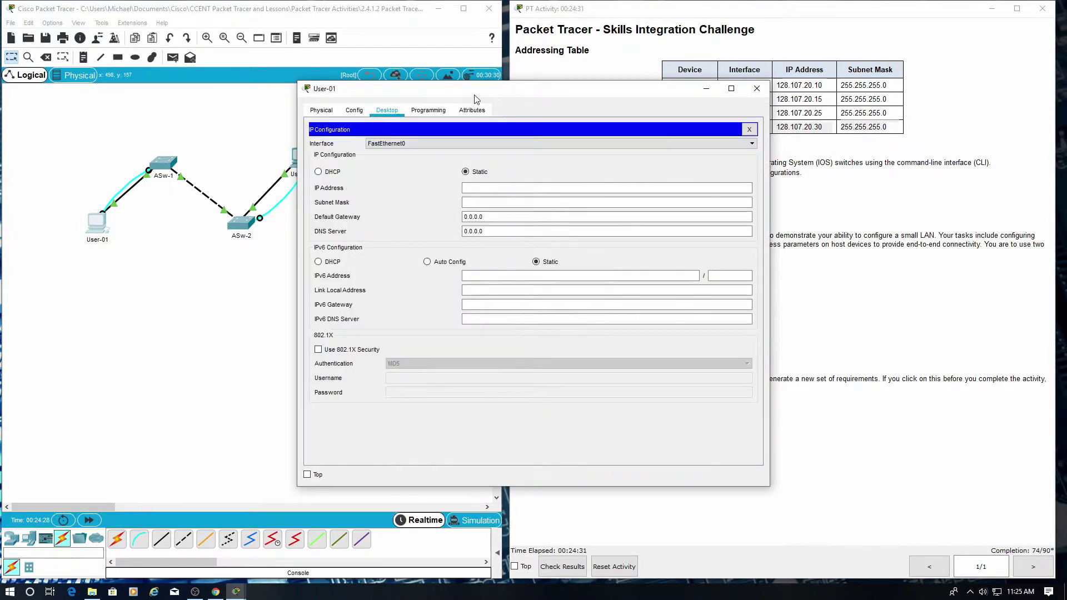
drag(489, 90, 236, 95)
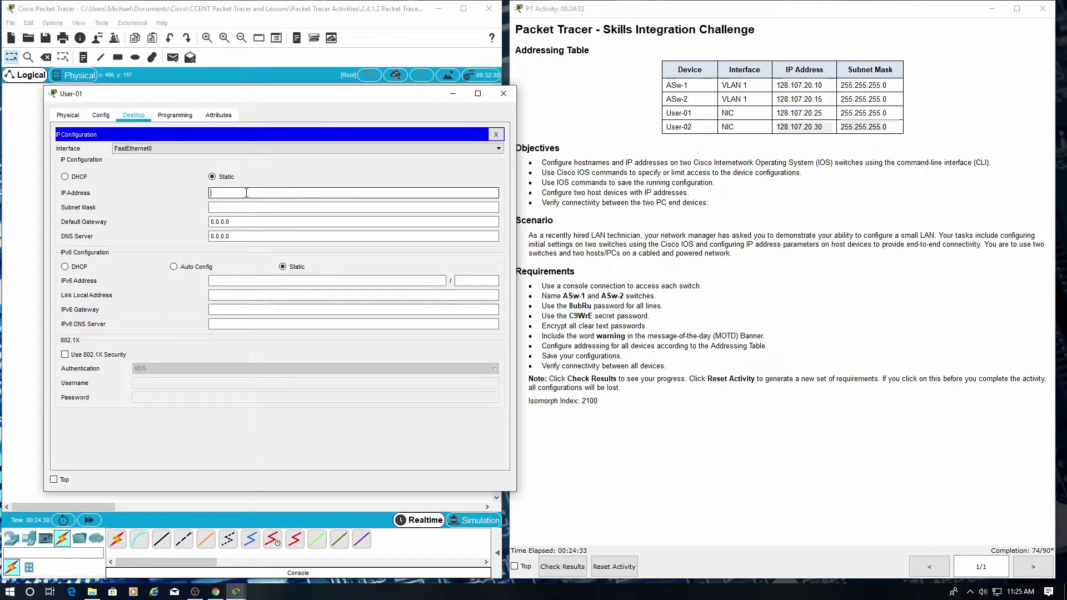
click(878, 114)
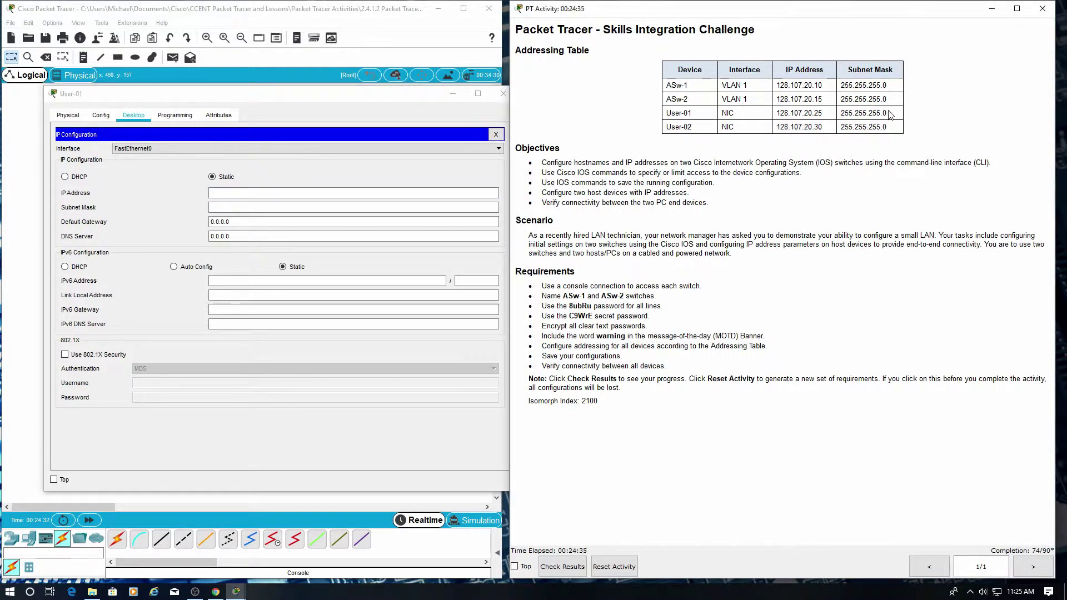
drag(888, 115, 773, 146)
click(797, 152)
Enter User-01's IP 128.107.20.25 and begin editing its 255.255.255.0 subnet mask.
click(233, 192)
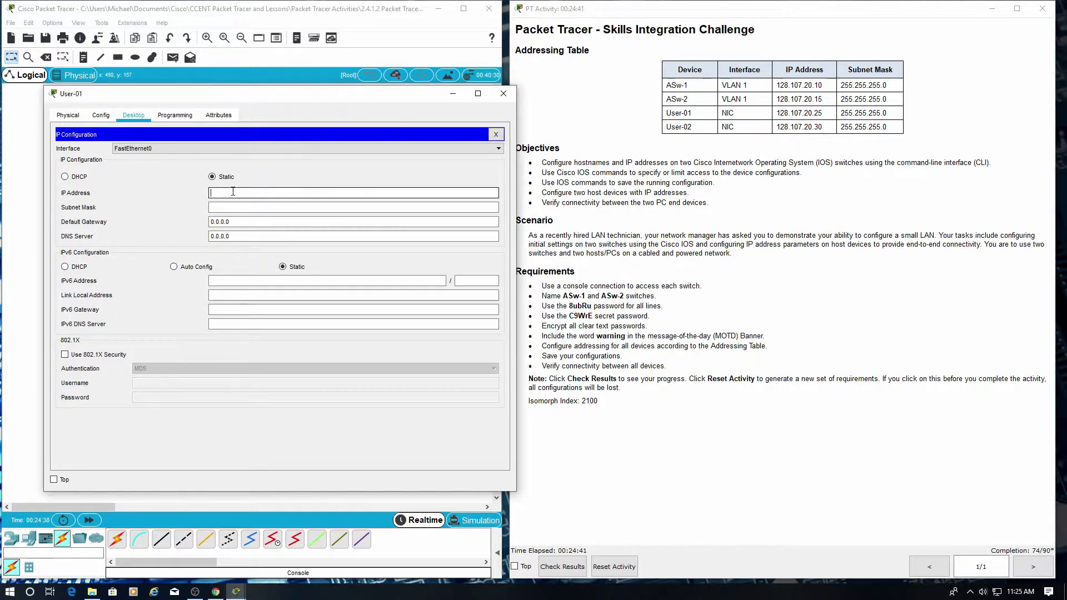
text(128.107.20.25)
key(Tab)
click(249, 207)
key(BackSpace)
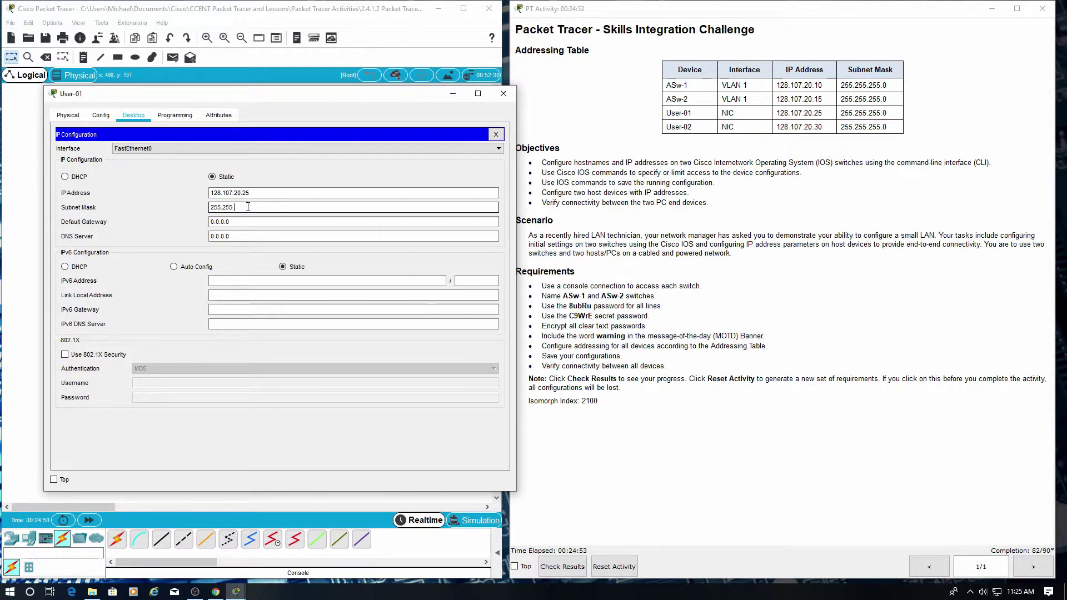
text(255.0)
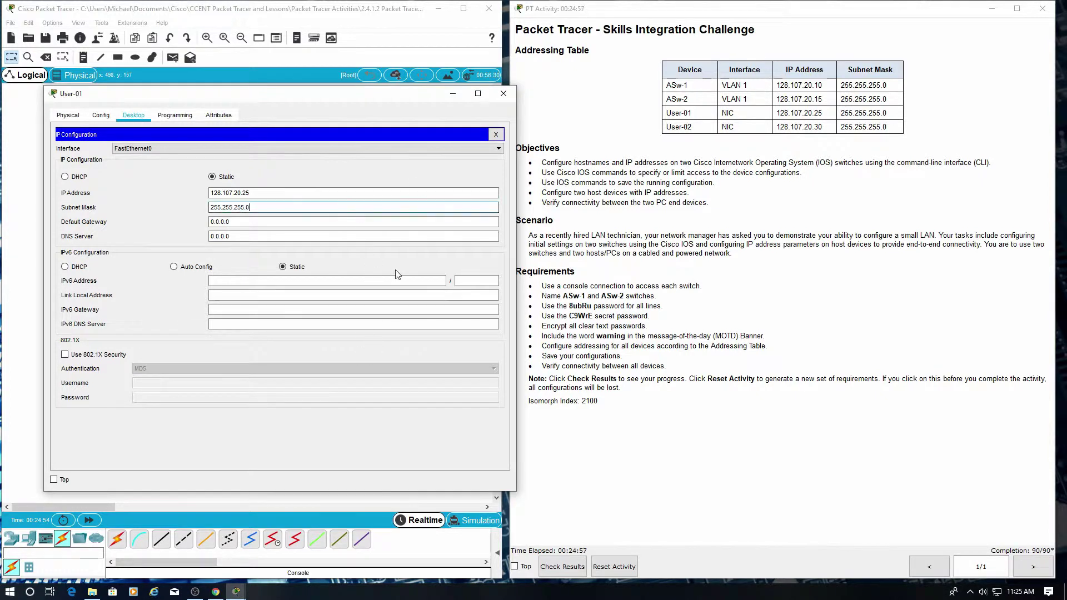
Close User-01's settings window with mask 255.255.255.0, completing the activity at 90/90.
click(503, 93)
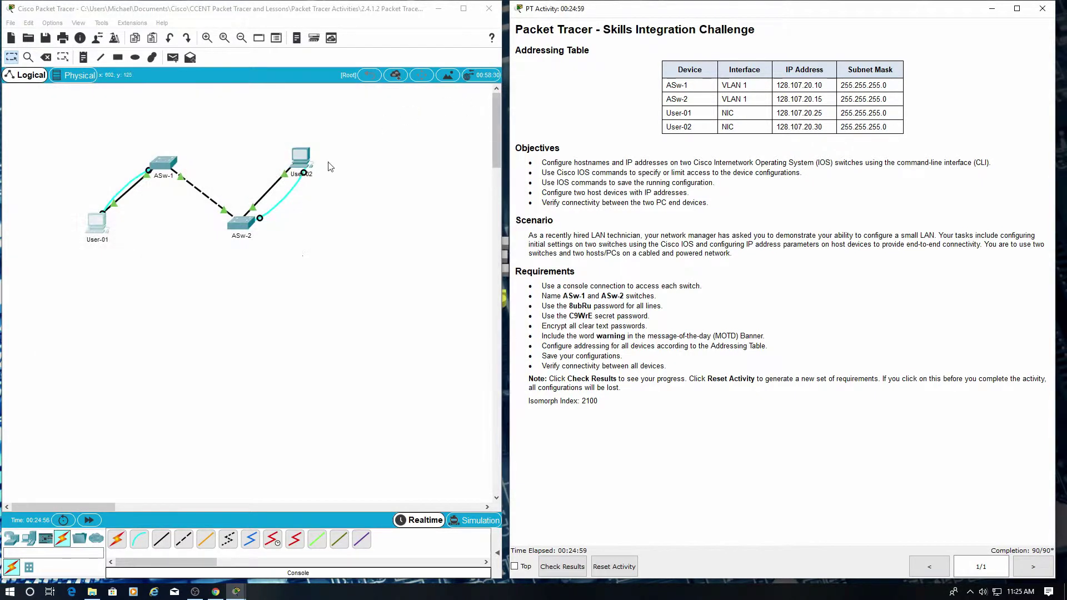